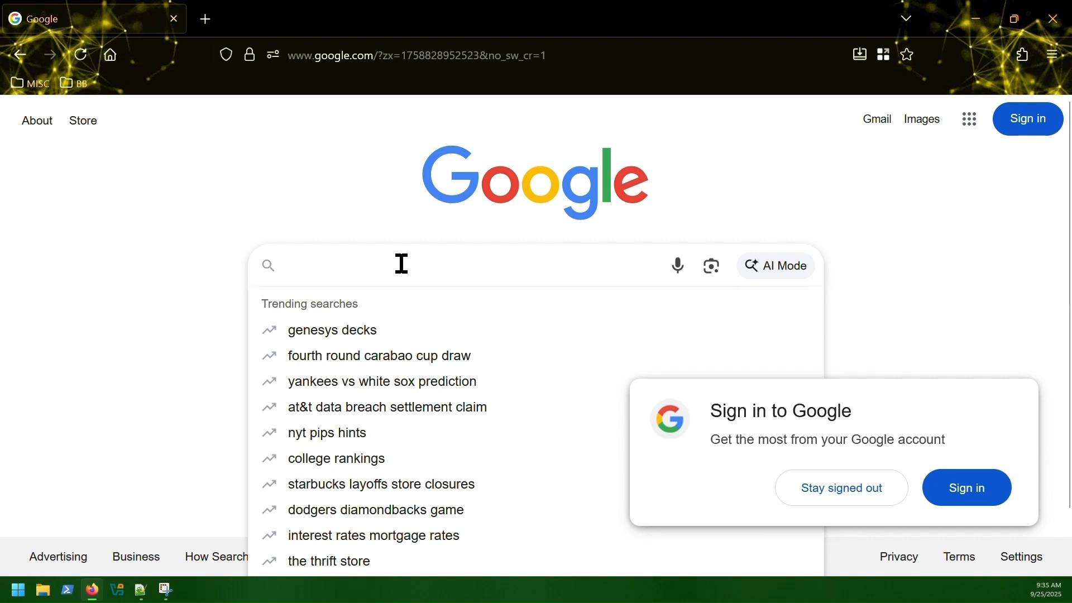
Step: Search the web for burpsuite and open the latest Burp Suite Community Edition release page on PortSwigger
type("burpsuite")
key("Return")
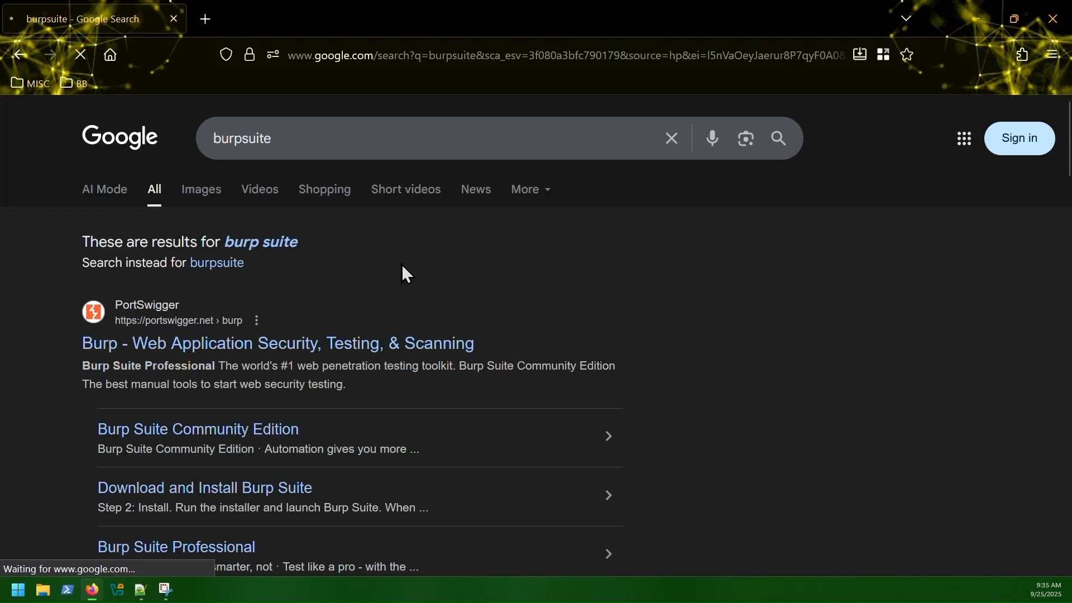
scroll(503, 280, "down", 2)
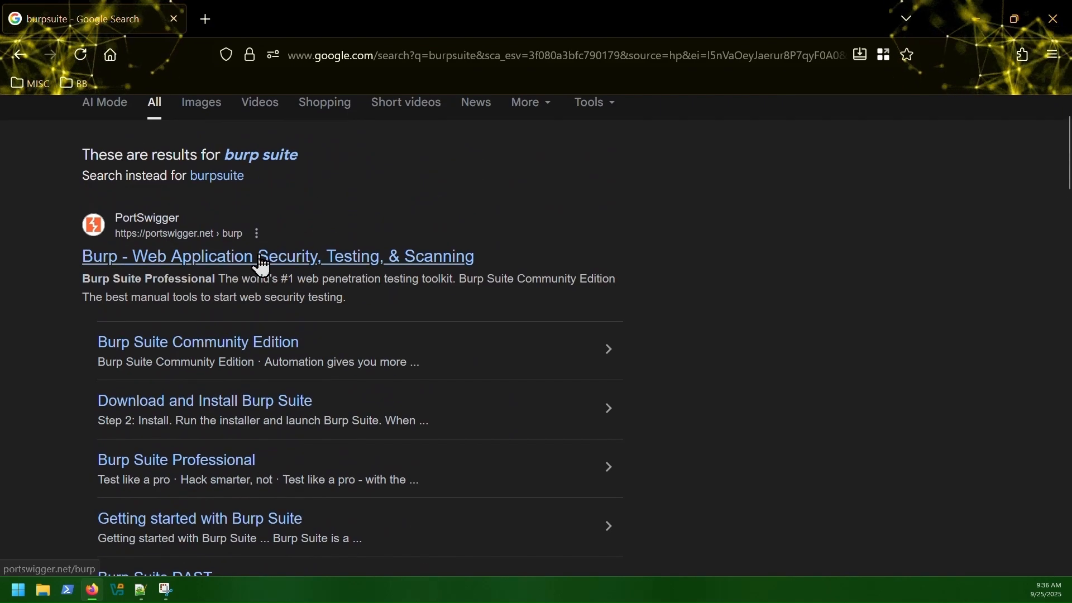
left_click(288, 356)
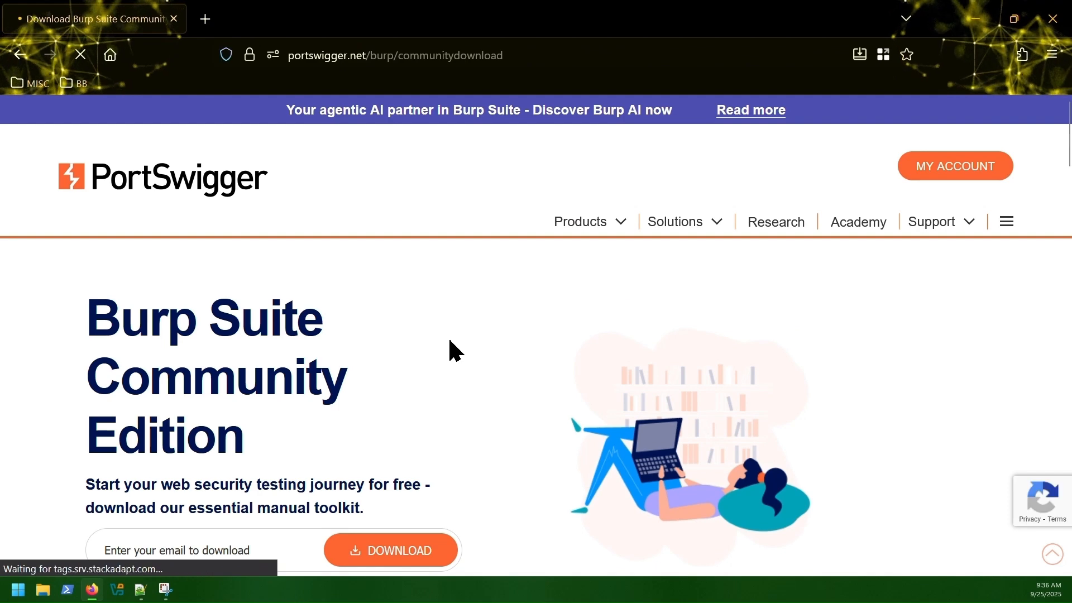
scroll(450, 352, "down", 2)
left_click(240, 499)
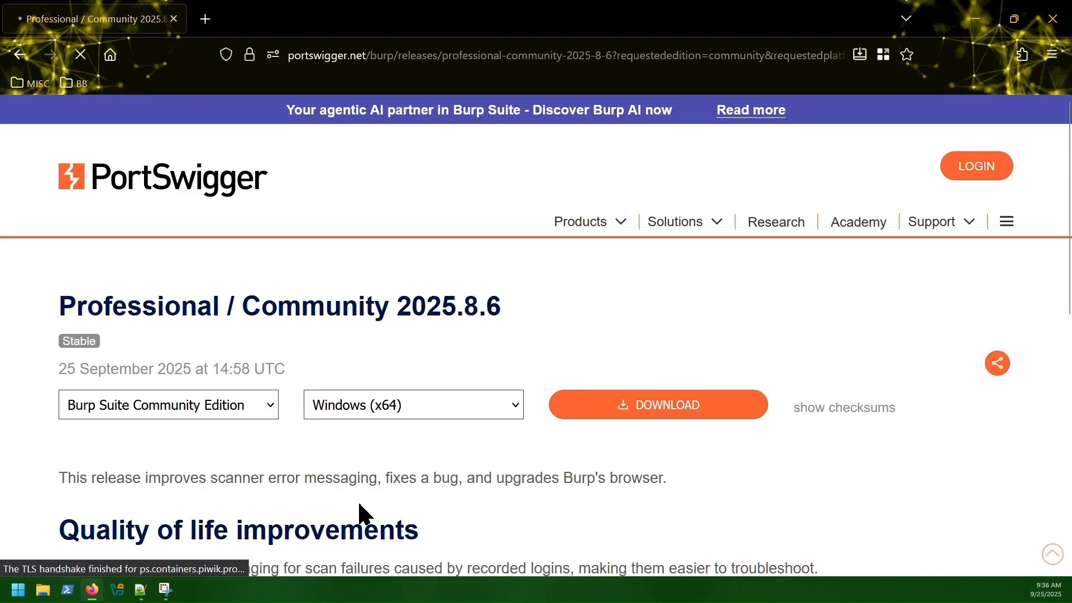
Step: Download Burp Suite Community Edition for Windows (x64)
left_click(190, 408)
left_click(204, 467)
left_click(415, 411)
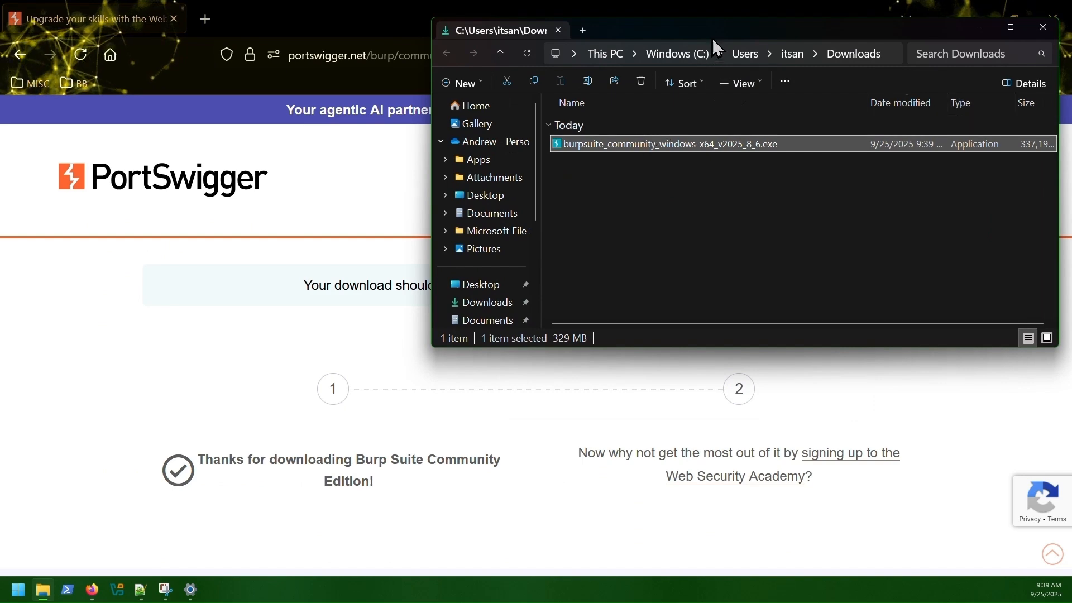
Step: Run burpsuite_community_windows-x64_v2025_8_6.exe and minimize the Downloads folder and browser windows
left_click_drag(714, 40, 468, 119)
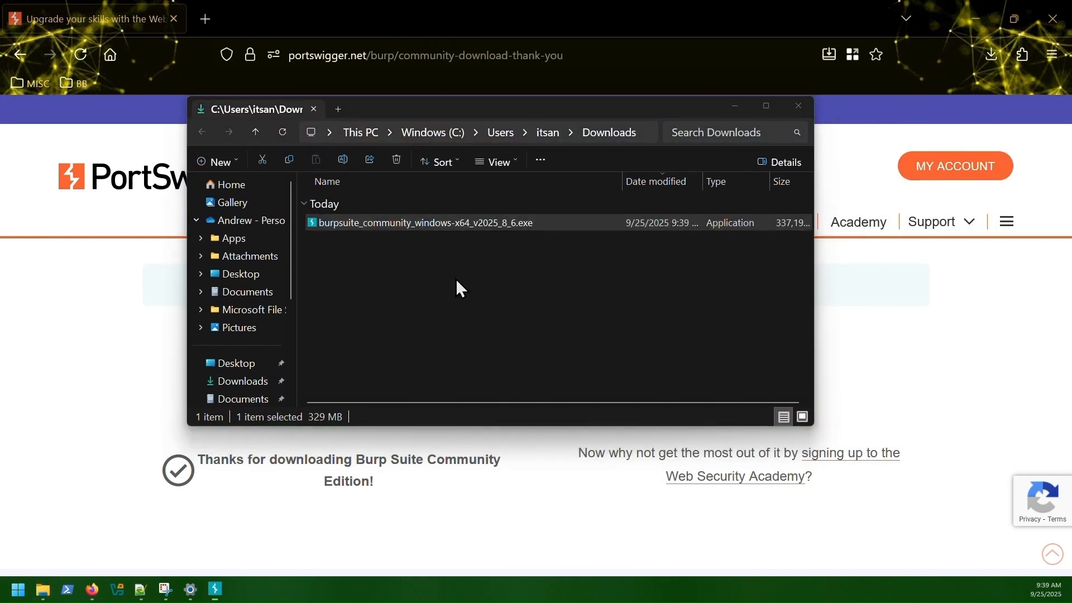
left_click(735, 106)
left_click(976, 19)
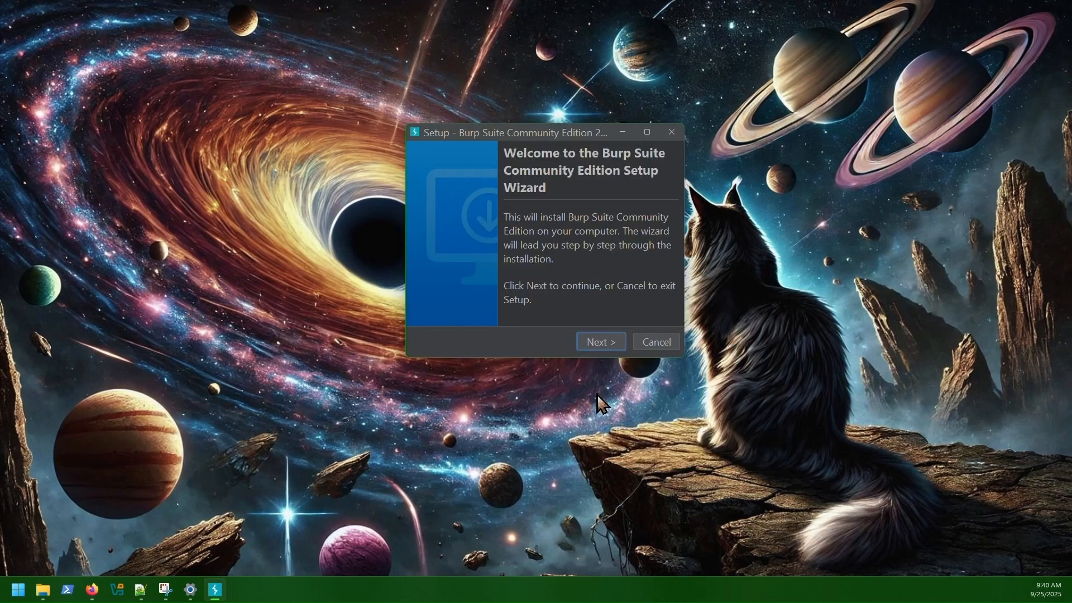
Step: Install Burp Suite Community Edition with the default options and finish the setup wizard
left_click(603, 342)
left_click(592, 341)
left_click(592, 341)
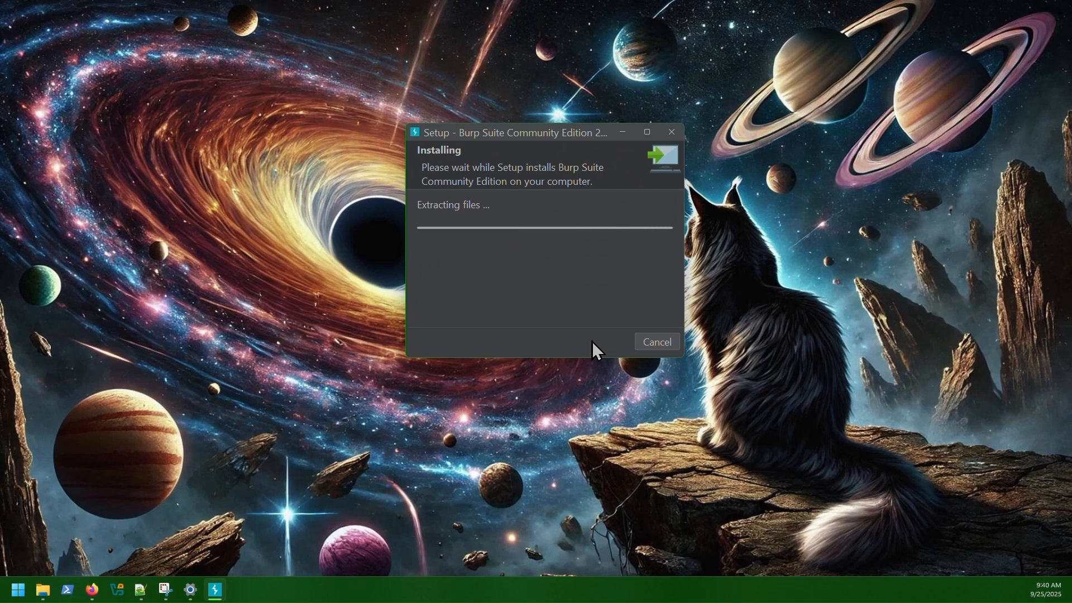
left_click(590, 342)
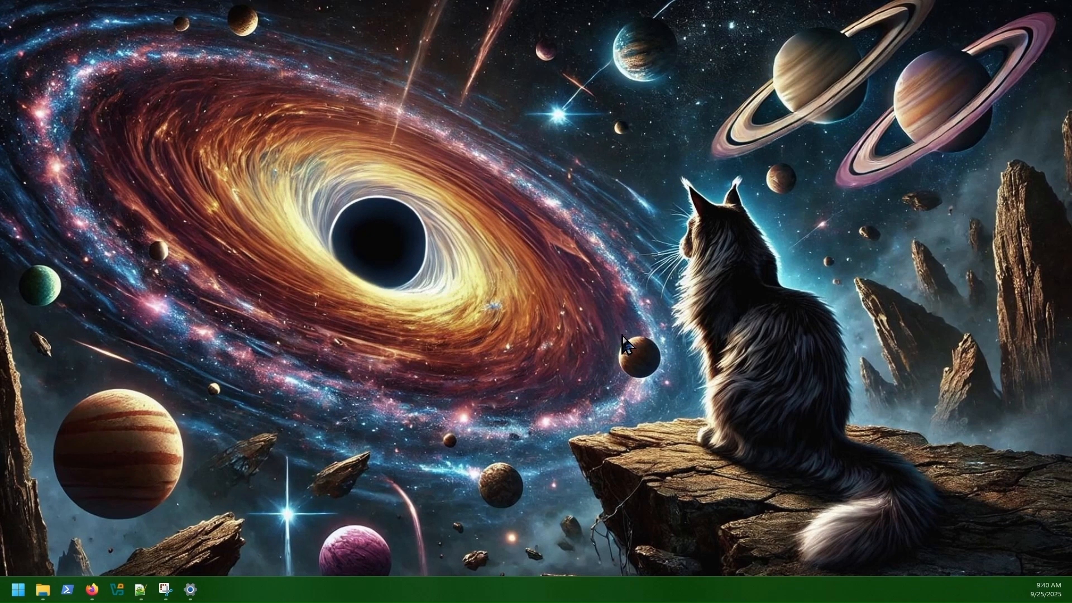
Step: Switch to Firefox and open about:profiles in a new tab to review the Standard profile
left_click(92, 591)
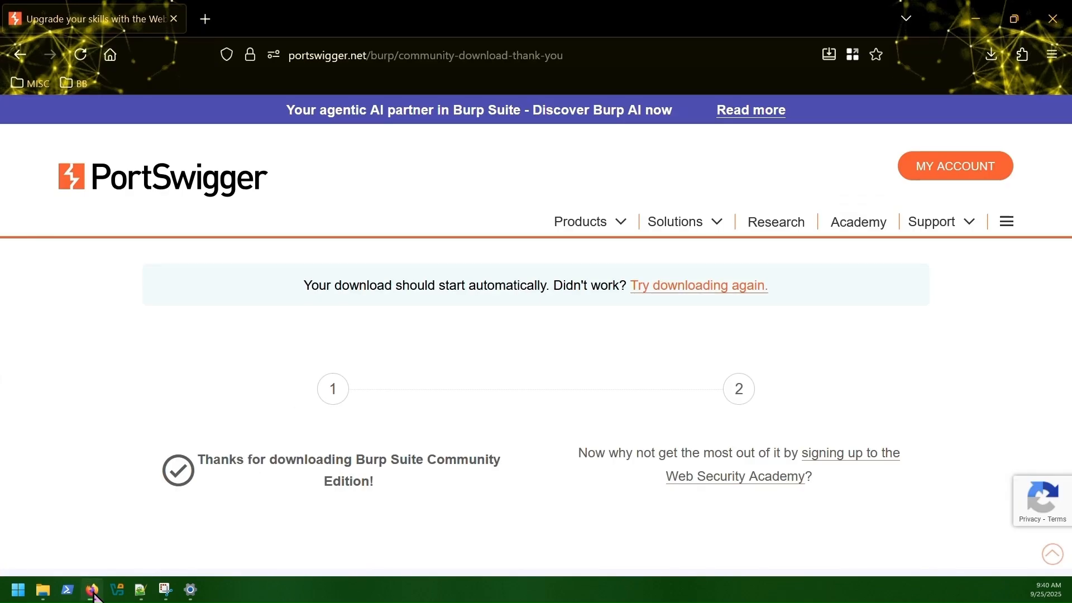
left_click(205, 20)
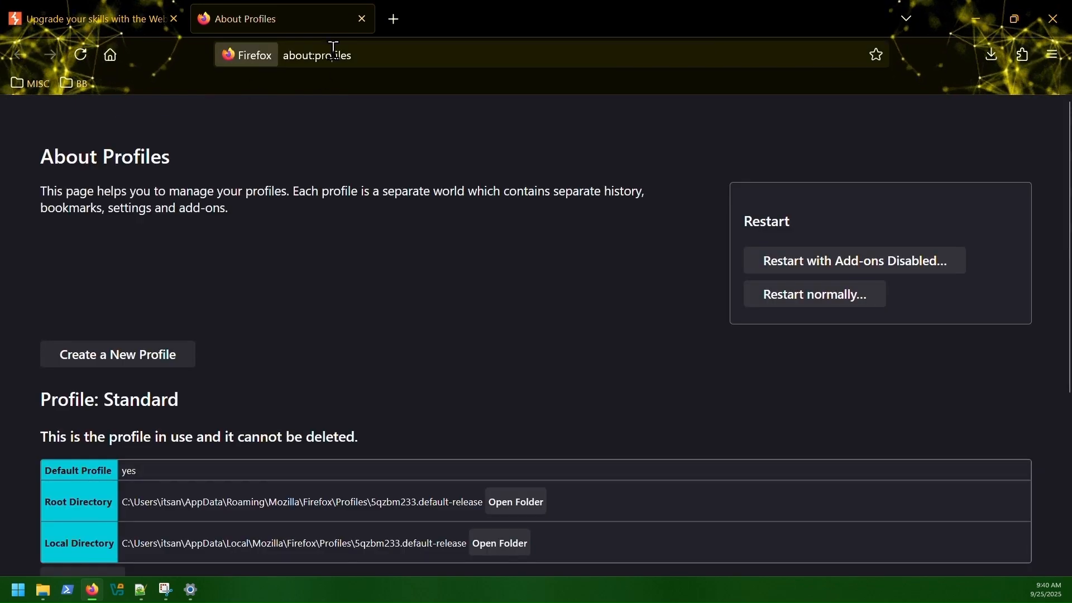
left_click(362, 57)
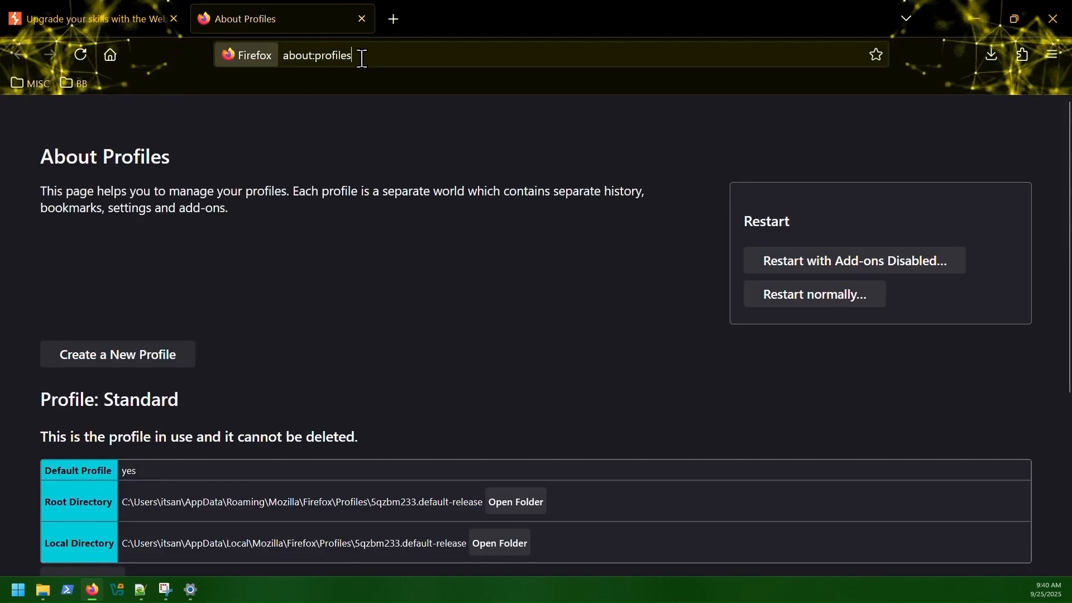
left_click(397, 213)
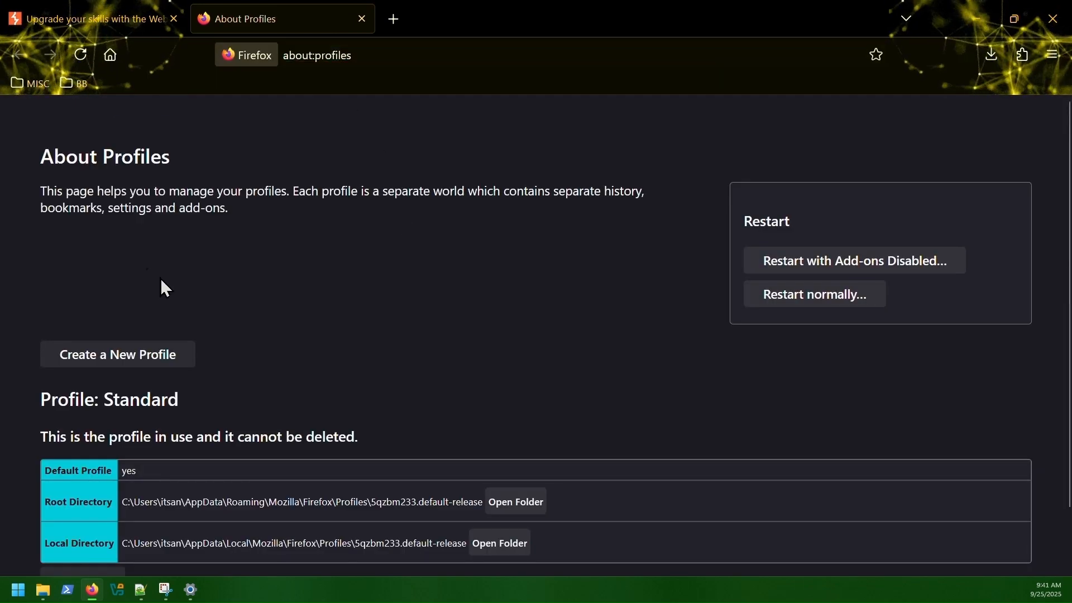
scroll(166, 288, "down", 1)
double_click(126, 335)
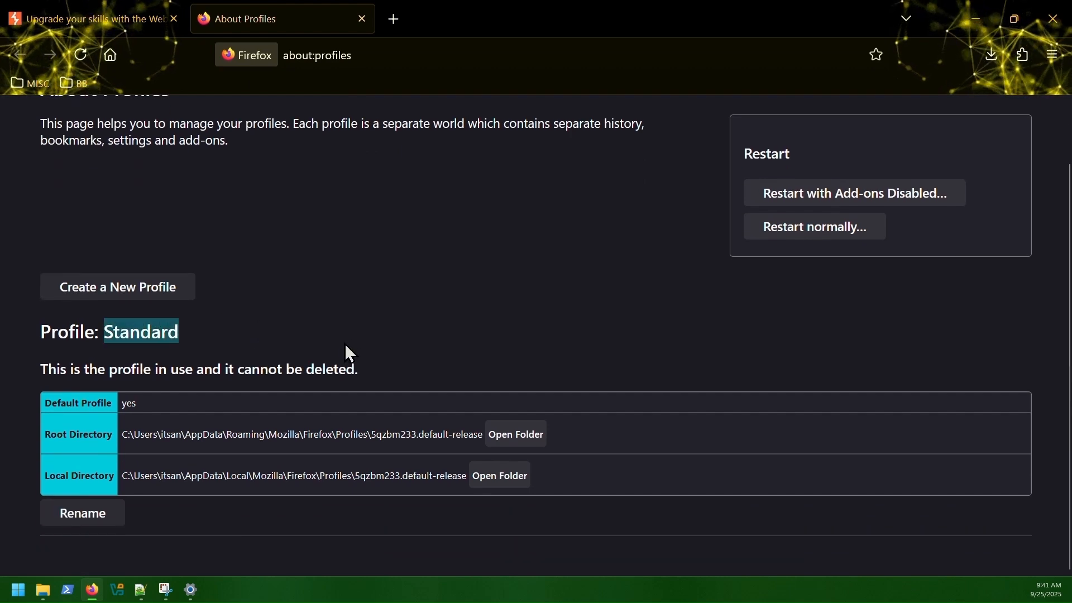
left_click(351, 353)
Step: Create a new Firefox profile named WebAppSec
left_click(139, 286)
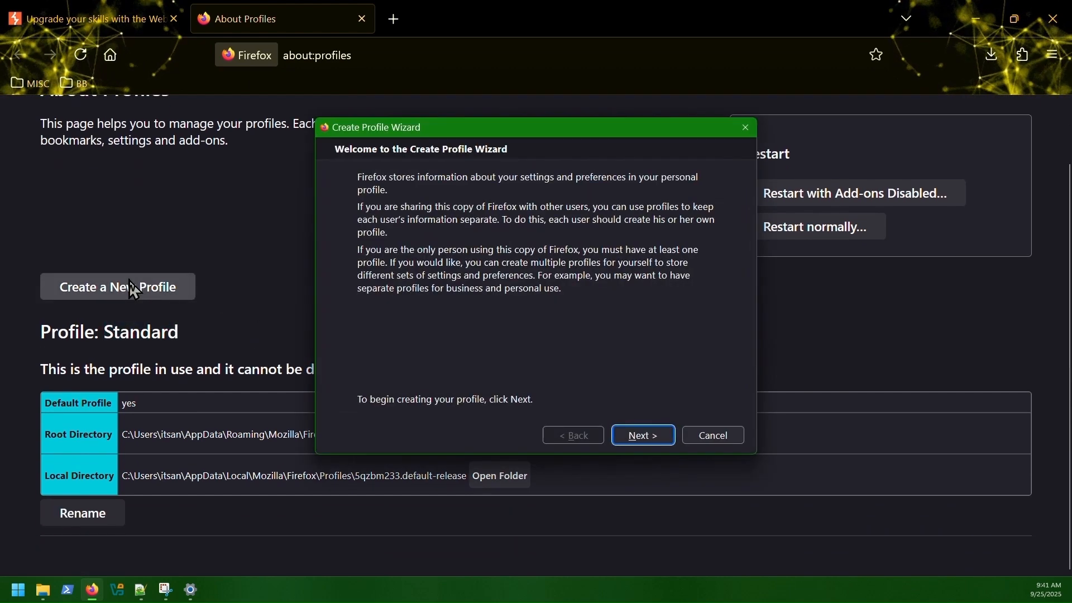
left_click(626, 431)
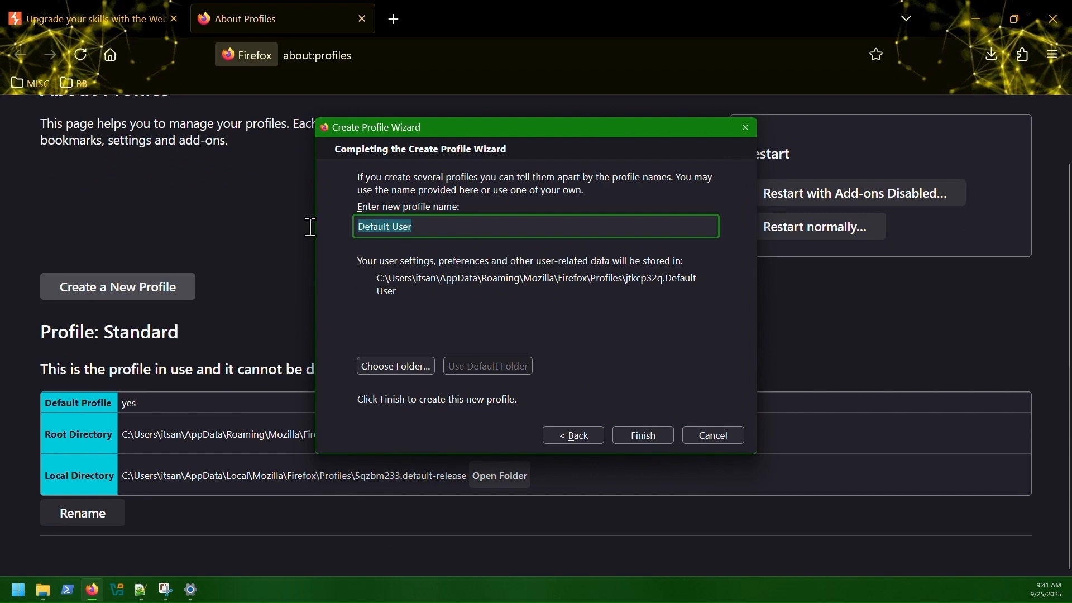
type("WebApps")
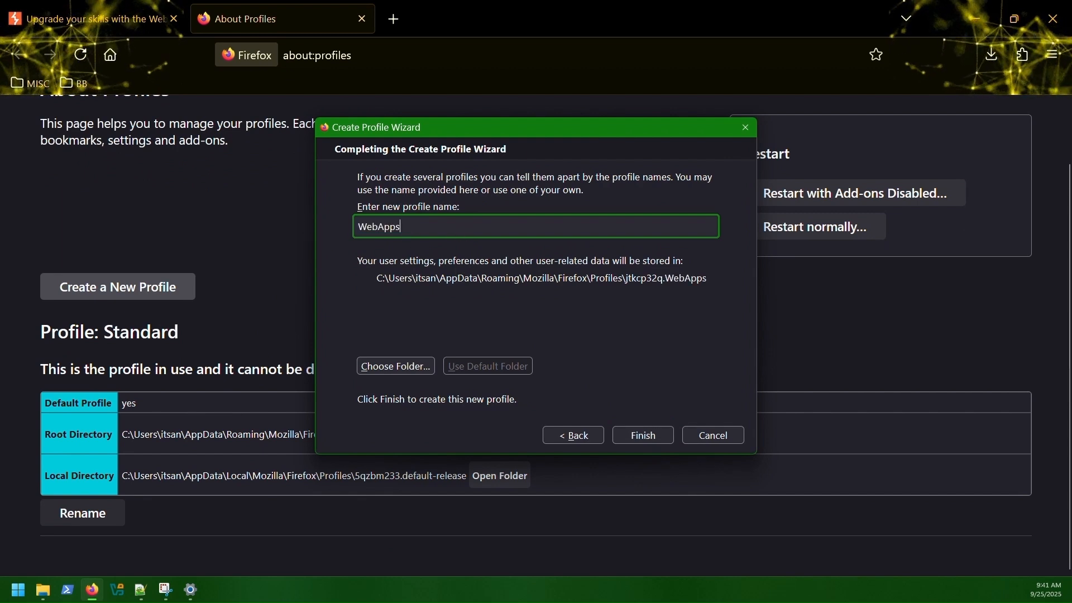
key("BackSpace")
type("Sec")
left_click(643, 436)
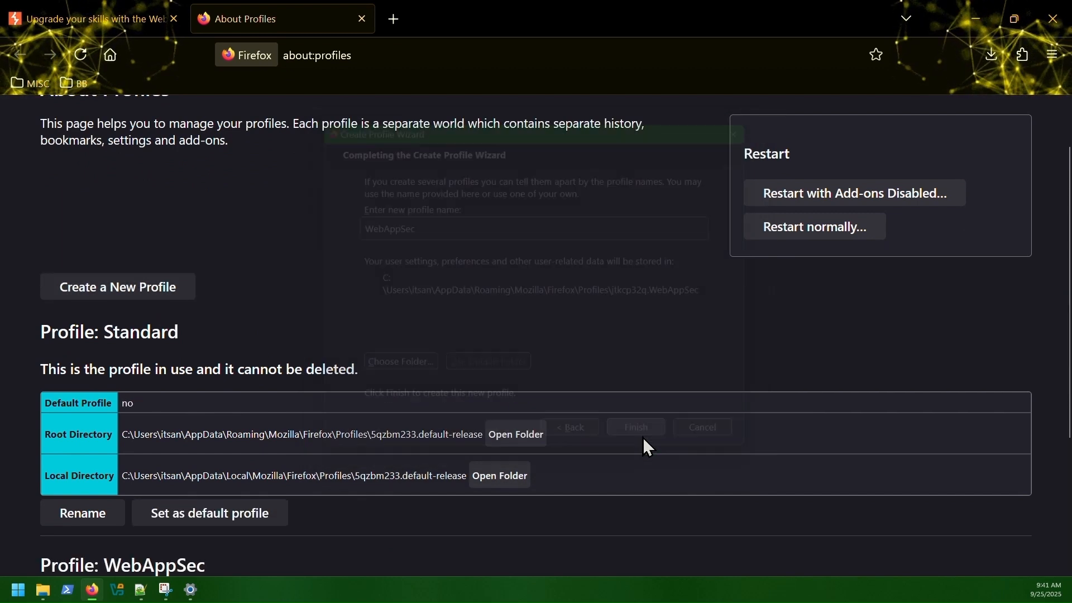
Step: Set the Standard profile as the default and launch the WebAppSec profile in a new browser
scroll(622, 373, "down", 4)
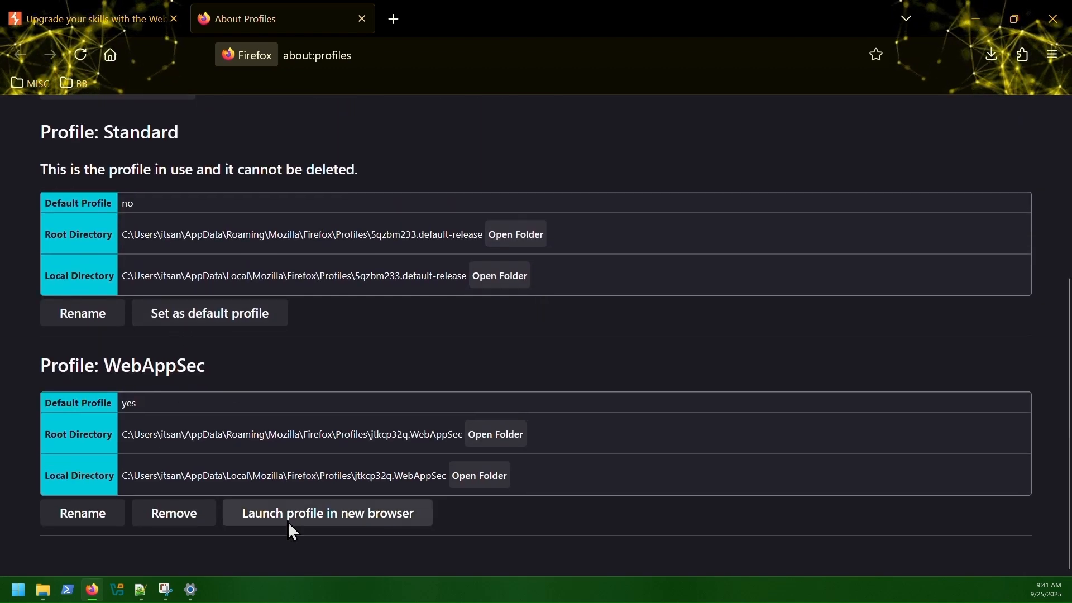
left_click(210, 310)
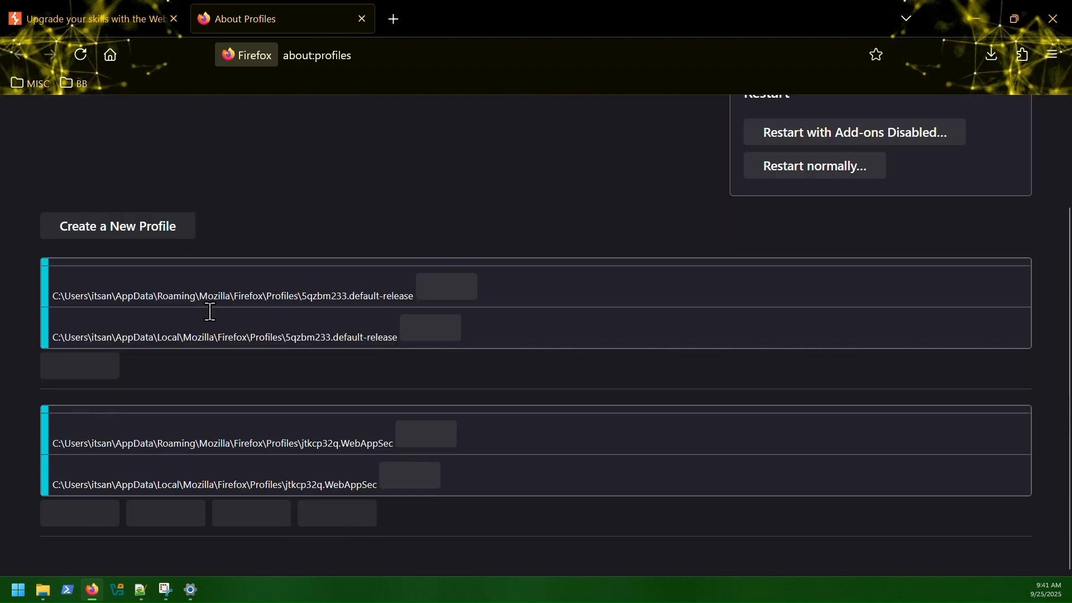
scroll(391, 268, "down", 3)
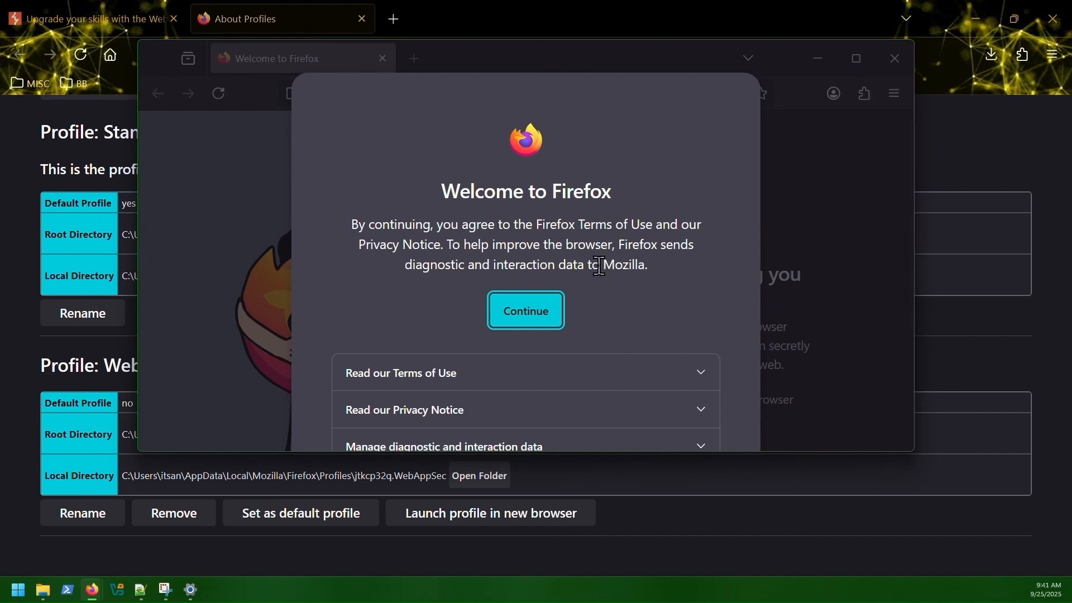
Step: Accept the Firefox terms in the new profile's window and replace the welcome tab with a new tab
scroll(588, 290, "down", 2)
scroll(553, 324, "up", 2)
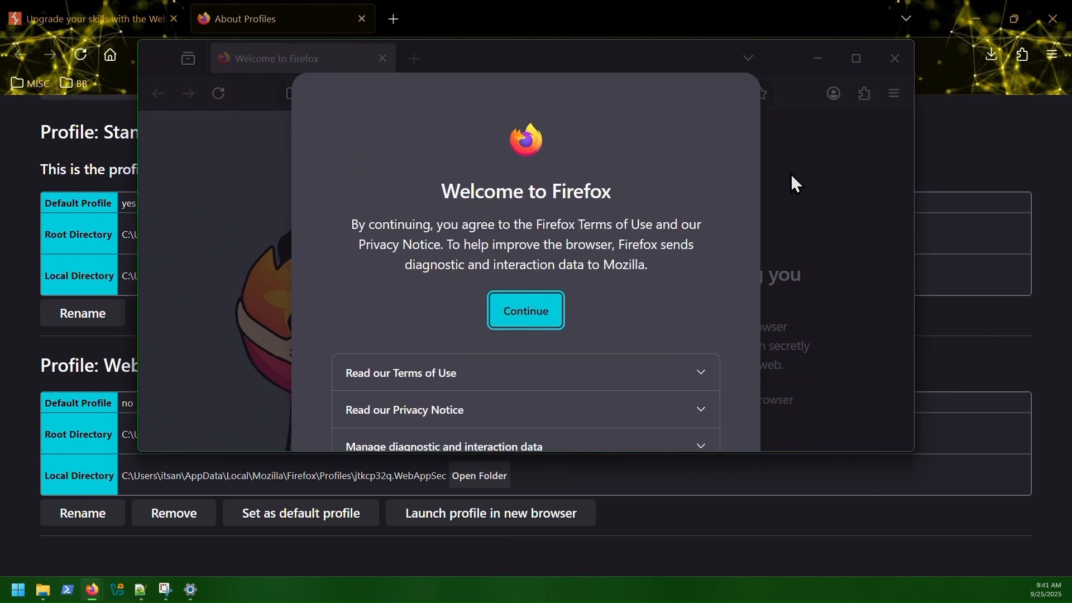
left_click(541, 316)
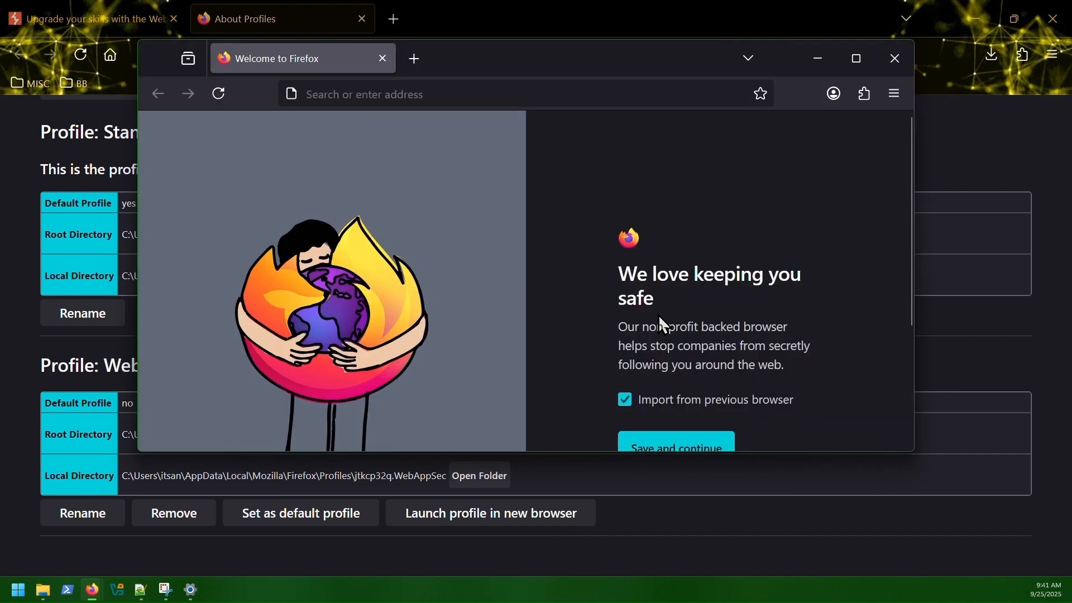
left_click(413, 59)
left_click(384, 58)
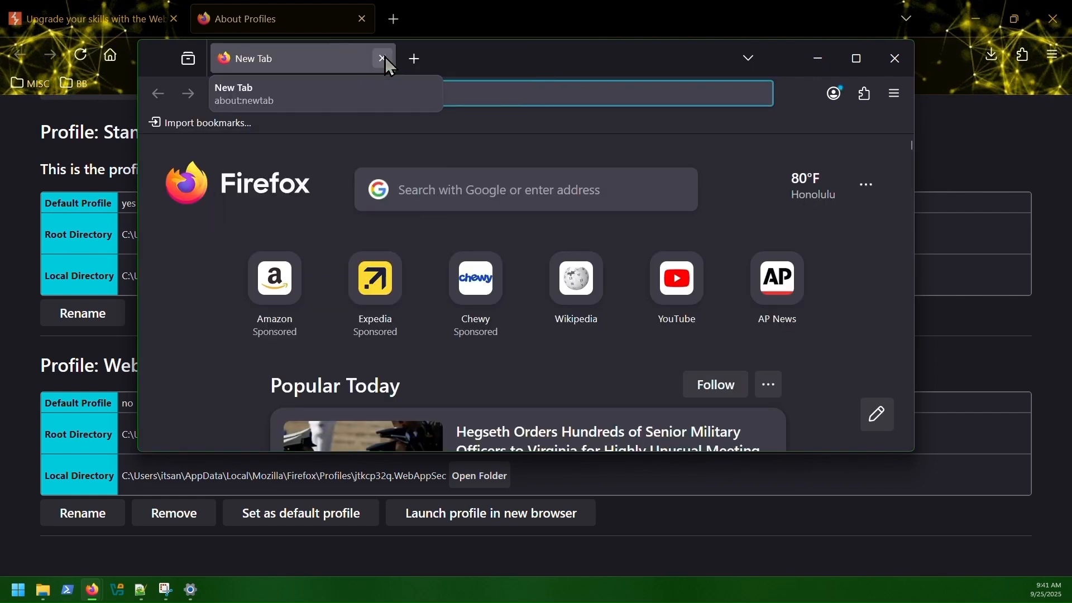
Step: Remove the Firefox View and account buttons from the new profile's toolbar and maximize its window
right_click(188, 58)
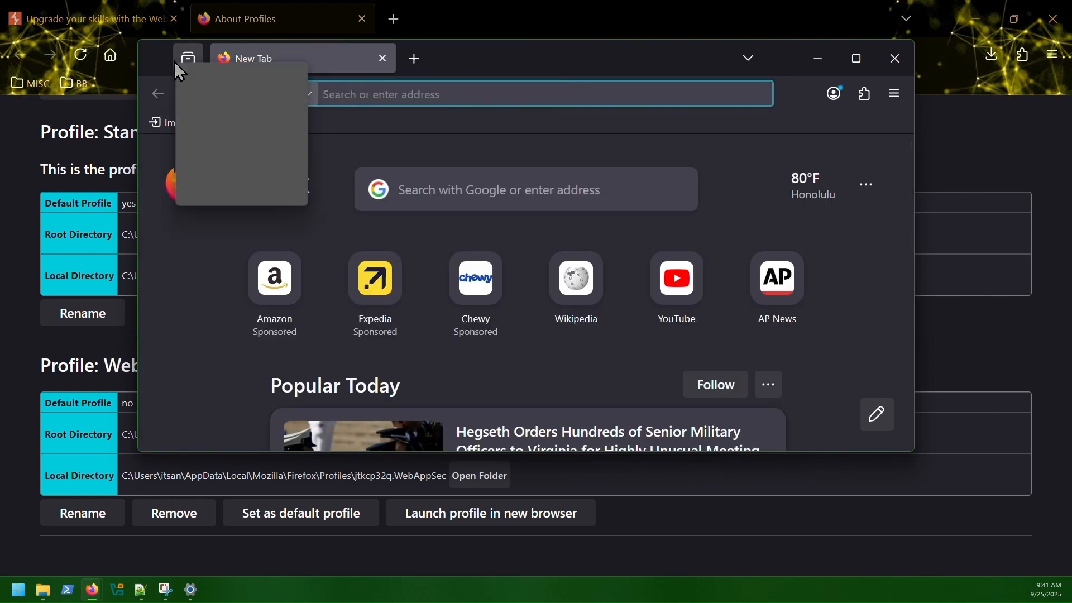
left_click(234, 102)
left_click(857, 58)
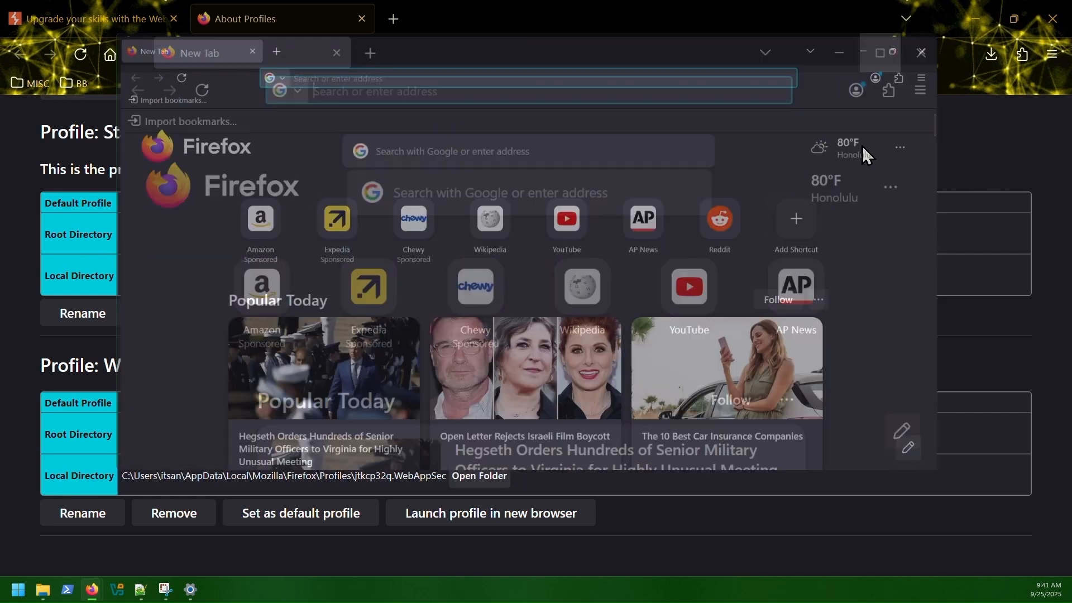
right_click(991, 68)
left_click(913, 110)
Step: Hide the weather on the new tab page and remove the Import bookmarks button from the bookmarks toolbar
left_click(1024, 146)
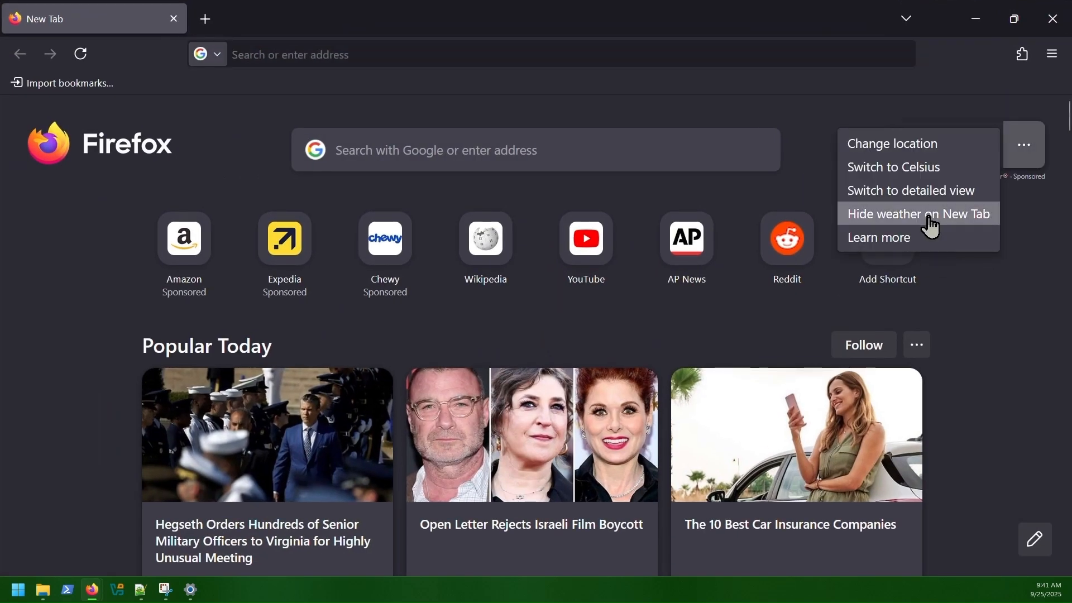
left_click(924, 215)
right_click(17, 83)
left_click(73, 112)
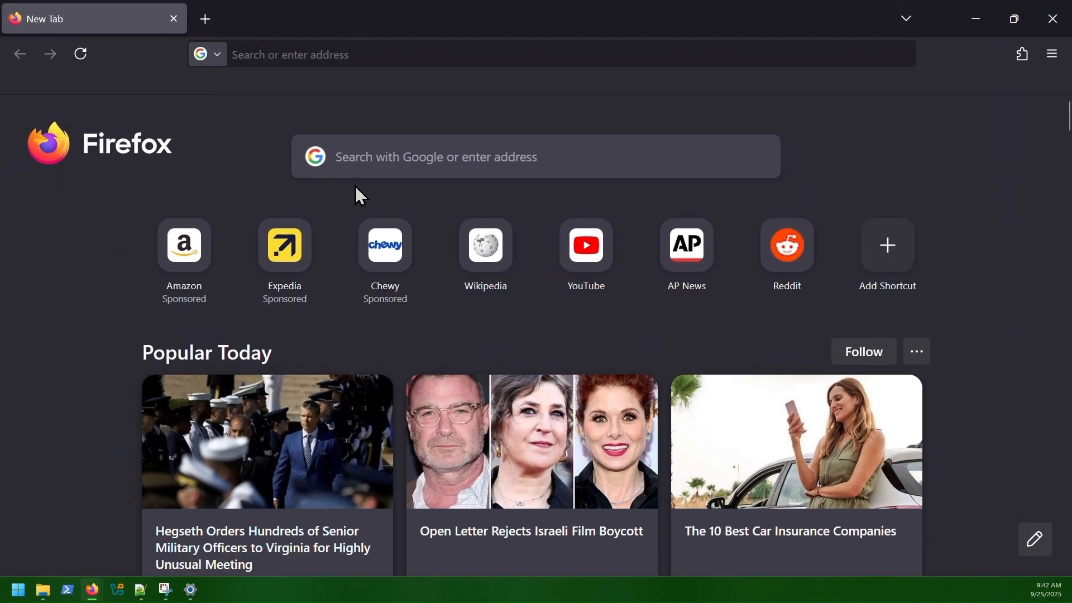
left_click(1053, 55)
key("Escape")
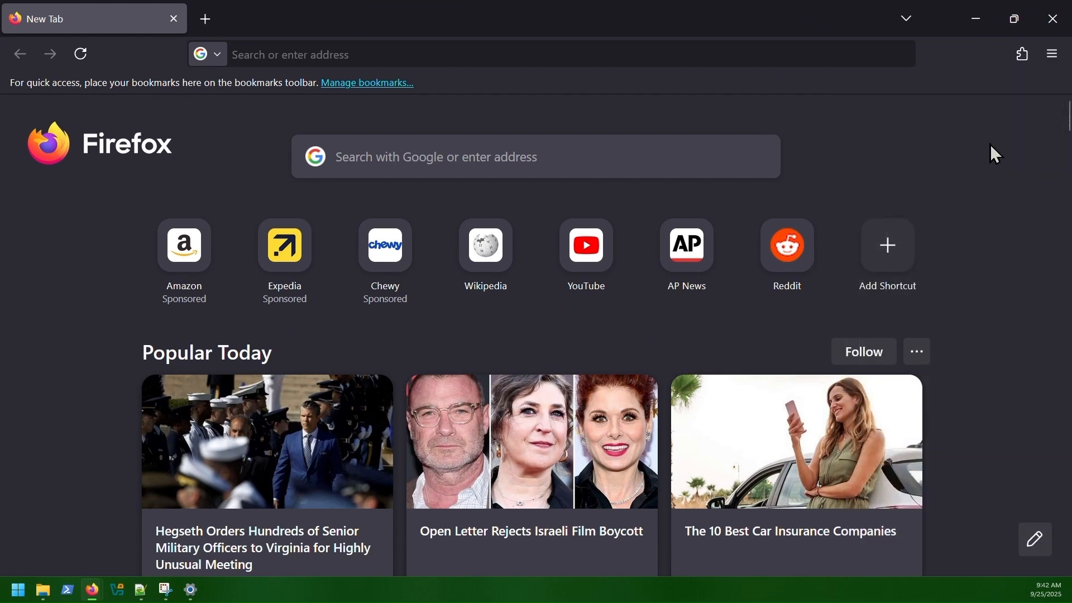
Step: Open the Extensions page of the Add-ons Manager and search addons.mozilla.org for "foxy proxy"
left_click(1023, 54)
left_click(81, 192)
left_click(685, 92)
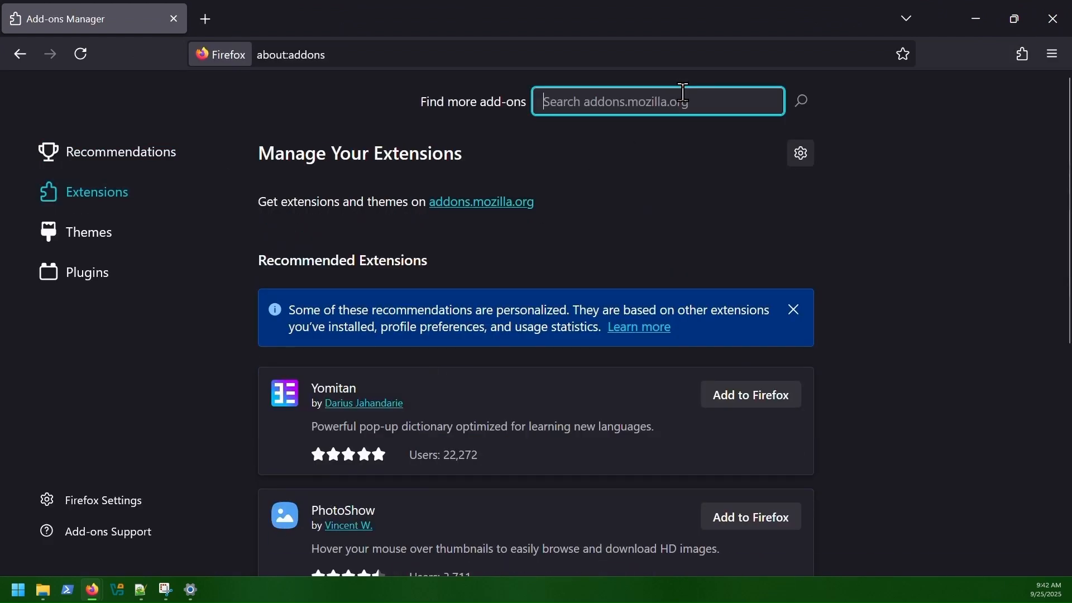
type("foxy proxy")
key("Return")
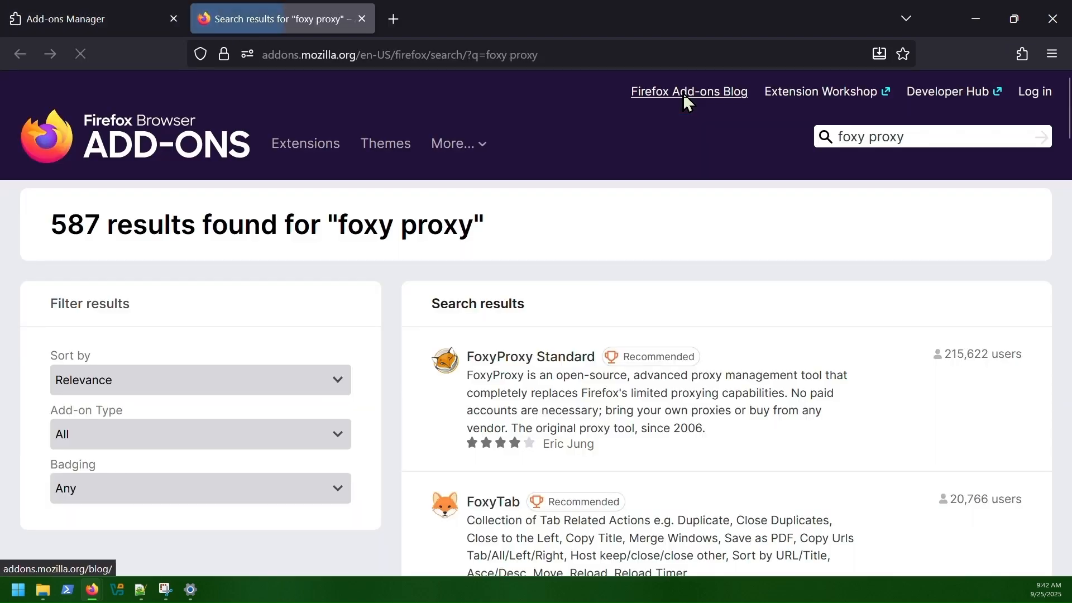
Step: Add the FoxyProxy Standard extension to Firefox and allow it to run in private windows
scroll(685, 220, "down", 2)
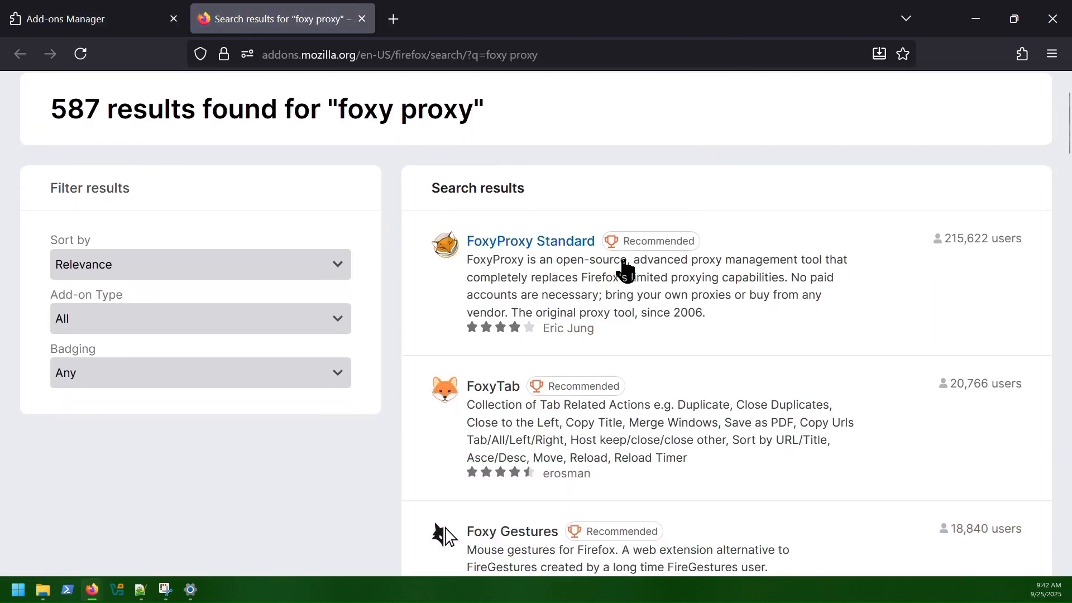
left_click(533, 243)
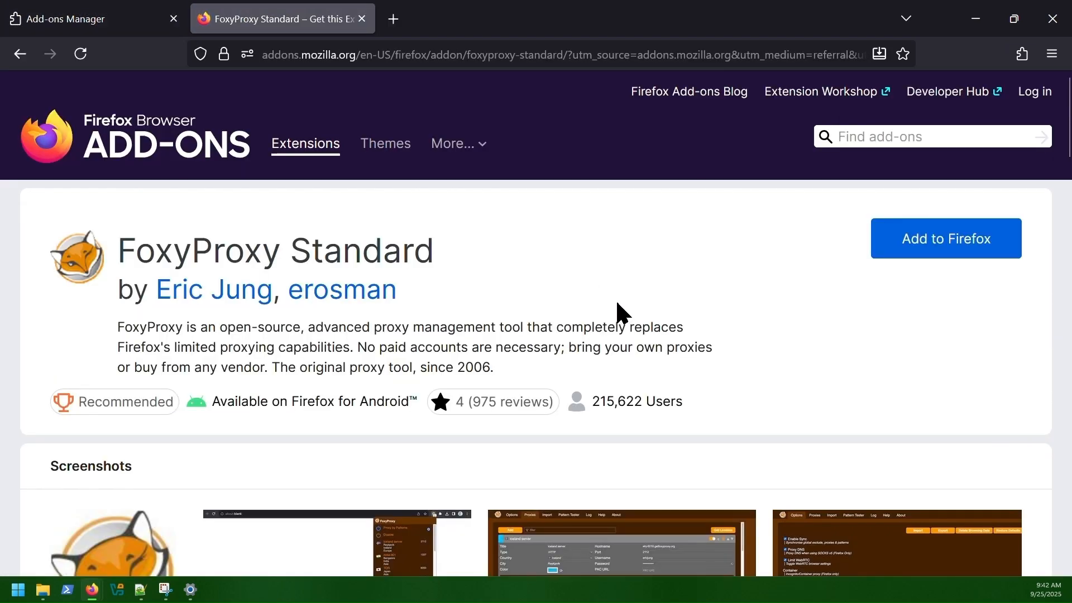
left_click(946, 243)
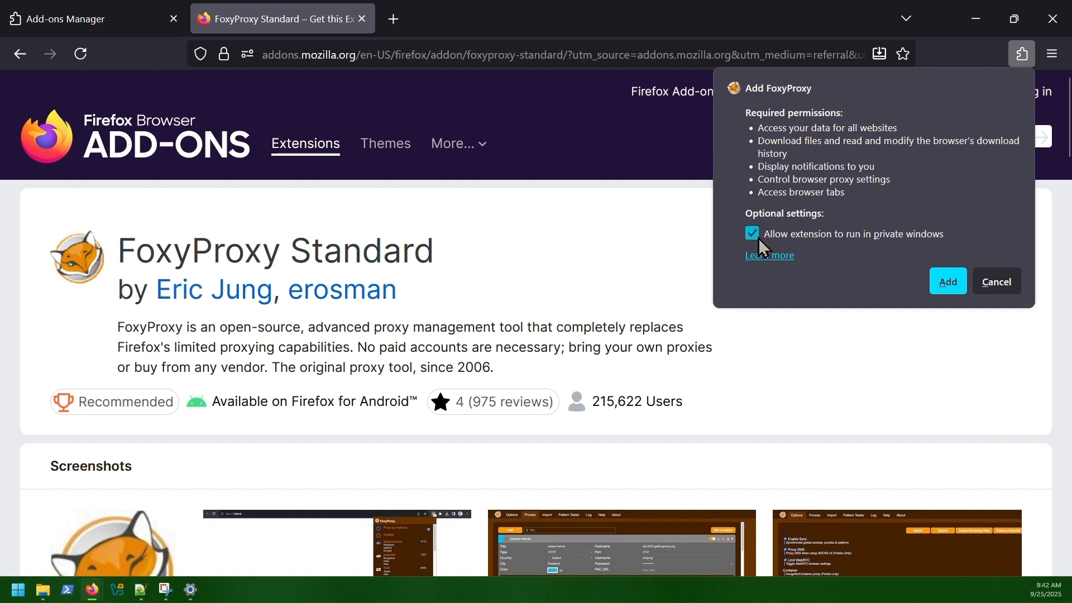
left_click(948, 281)
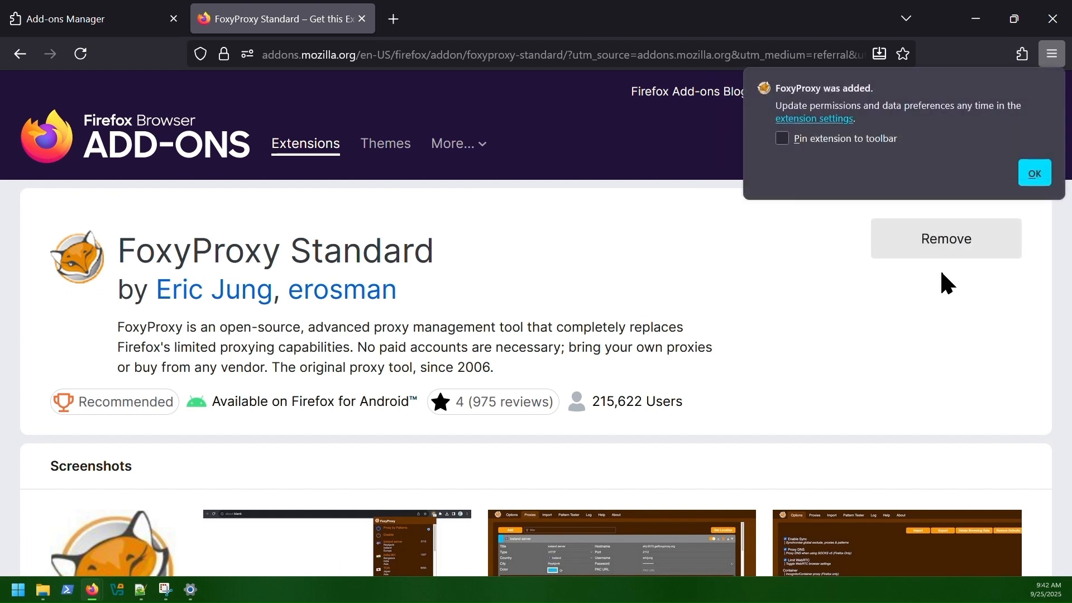
Step: Pin the FoxyProxy extension to the toolbar and open the Proxies page of its options
left_click(783, 139)
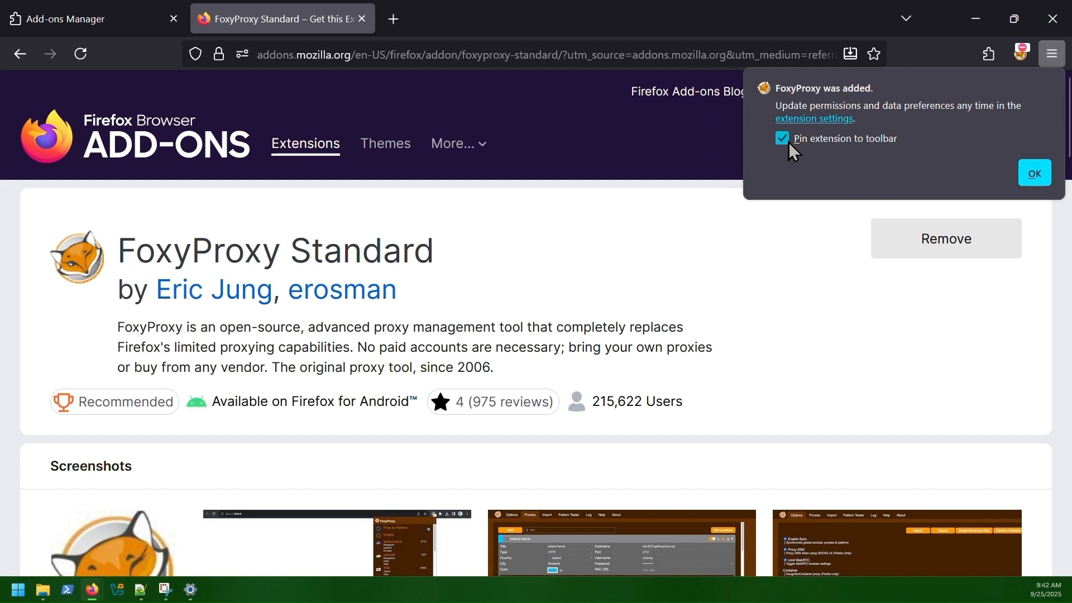
left_click(1035, 175)
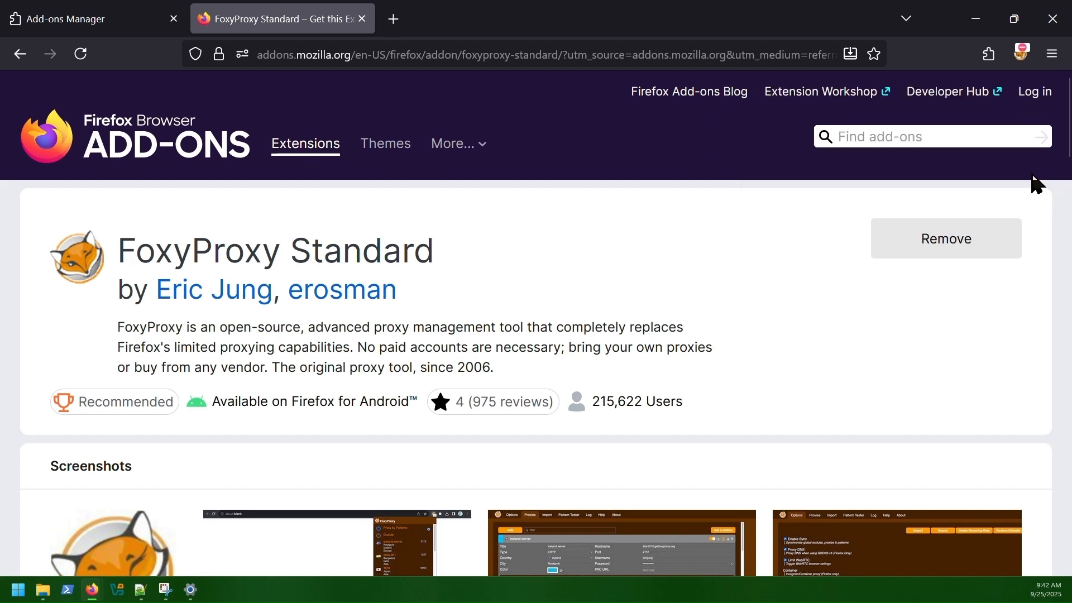
left_click(1024, 55)
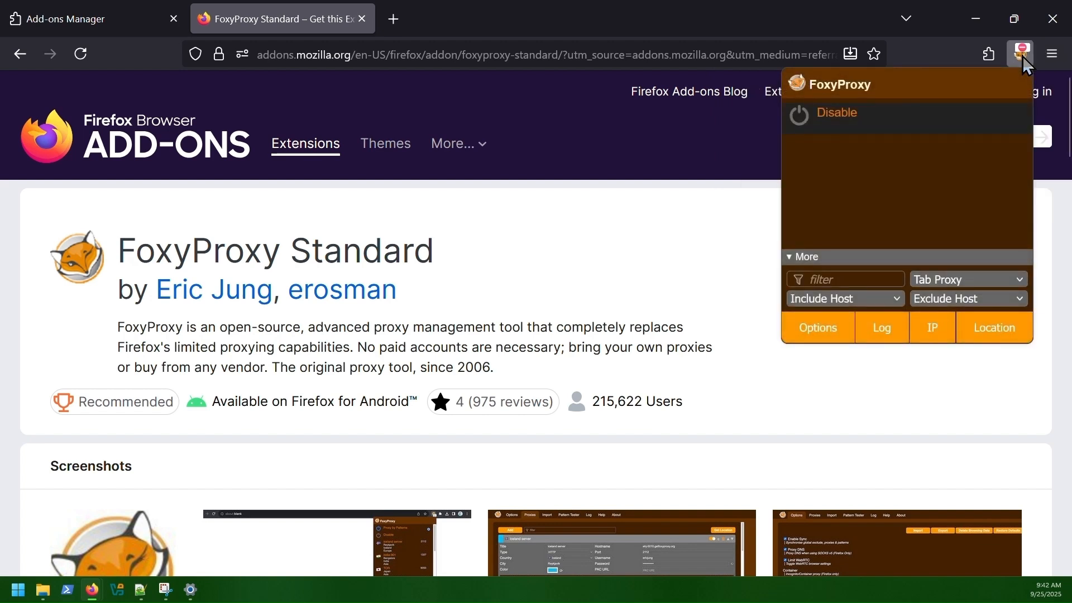
left_click(819, 328)
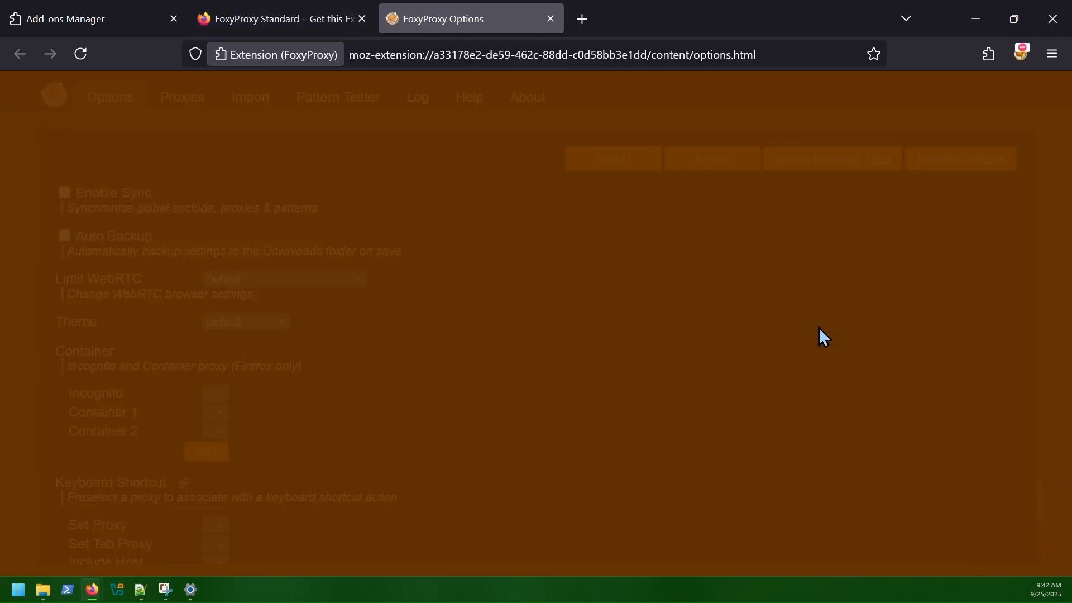
left_click(191, 99)
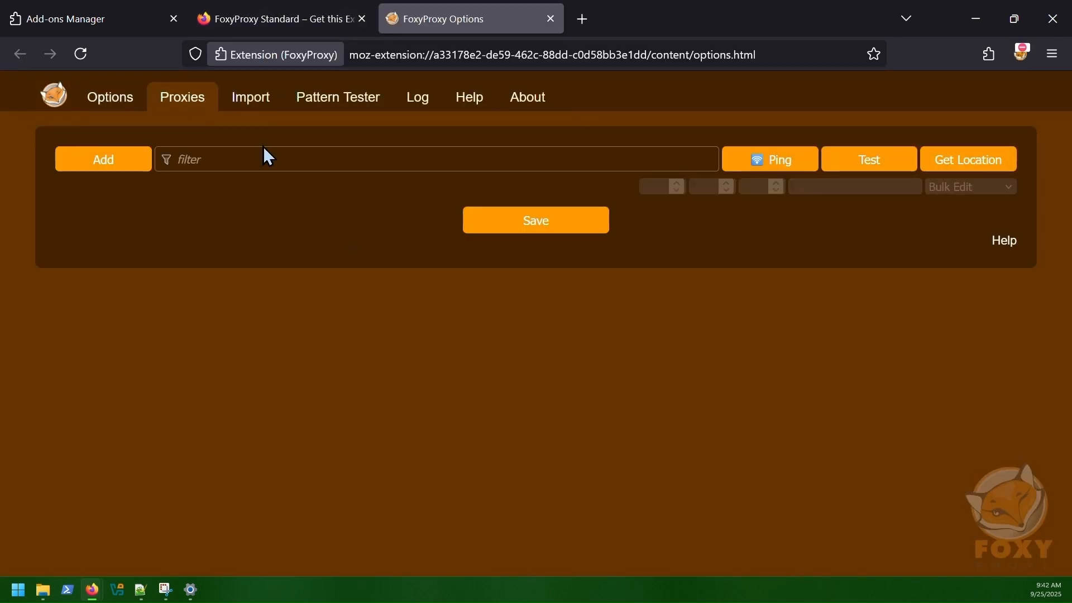
Step: Add a FoxyProxy proxy entry titled BURP and set its color to green
left_click(132, 167)
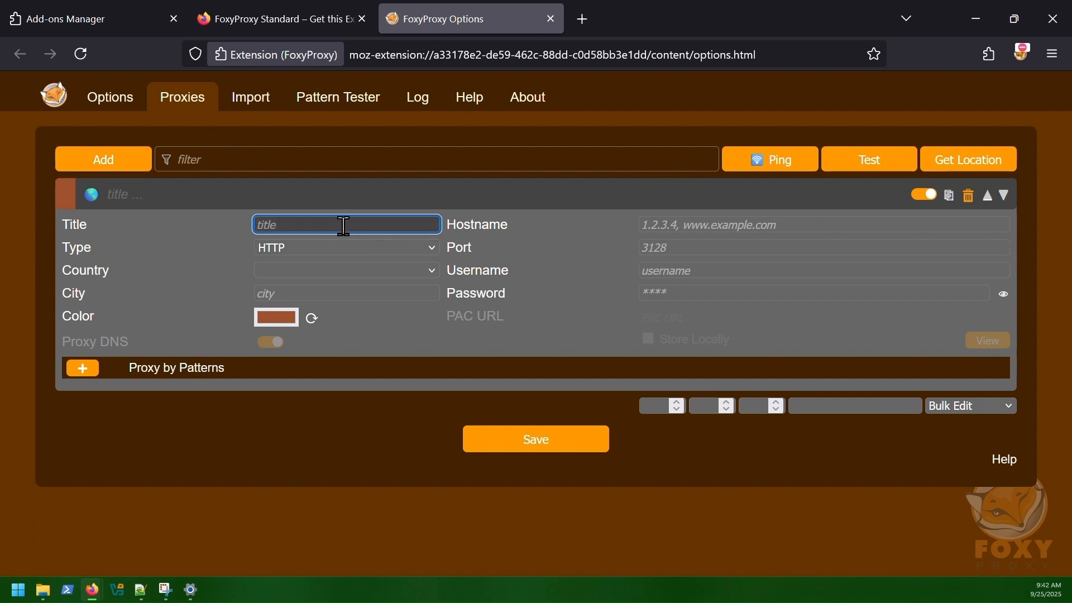
left_click(272, 319)
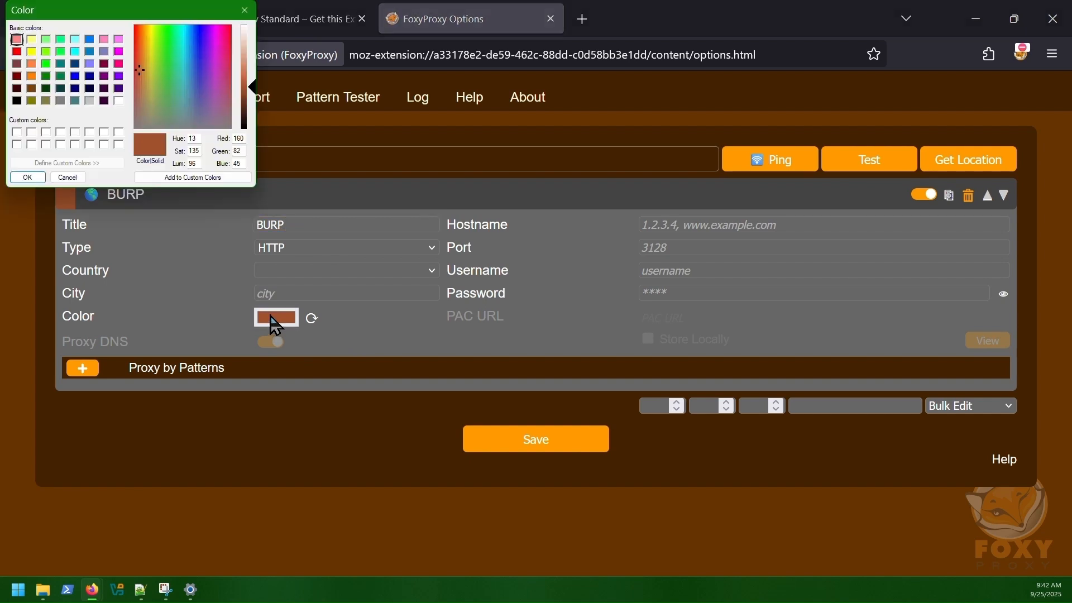
left_click(47, 77)
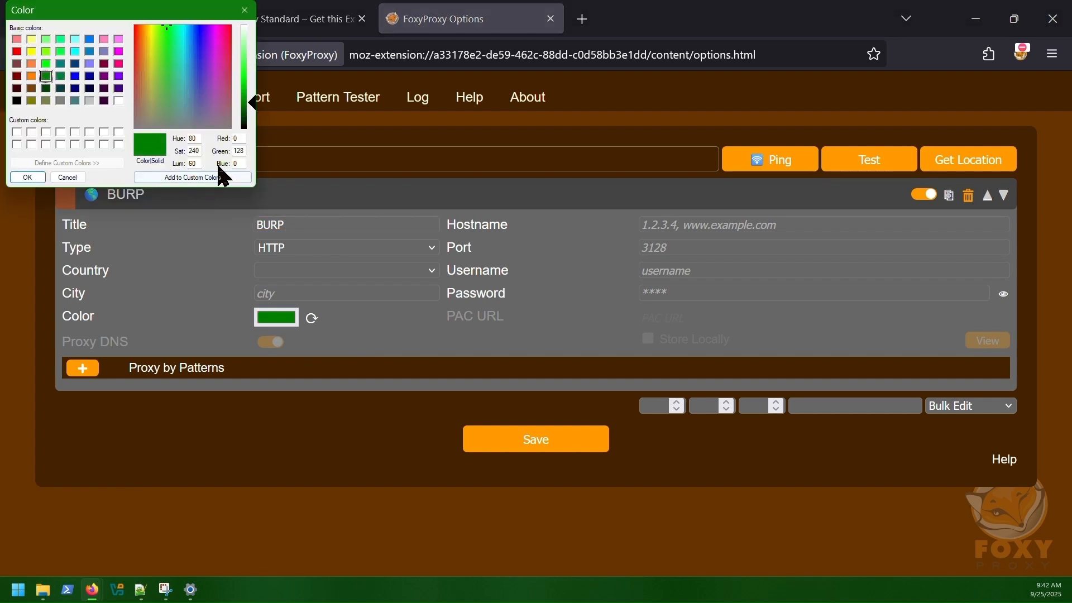
left_click(26, 178)
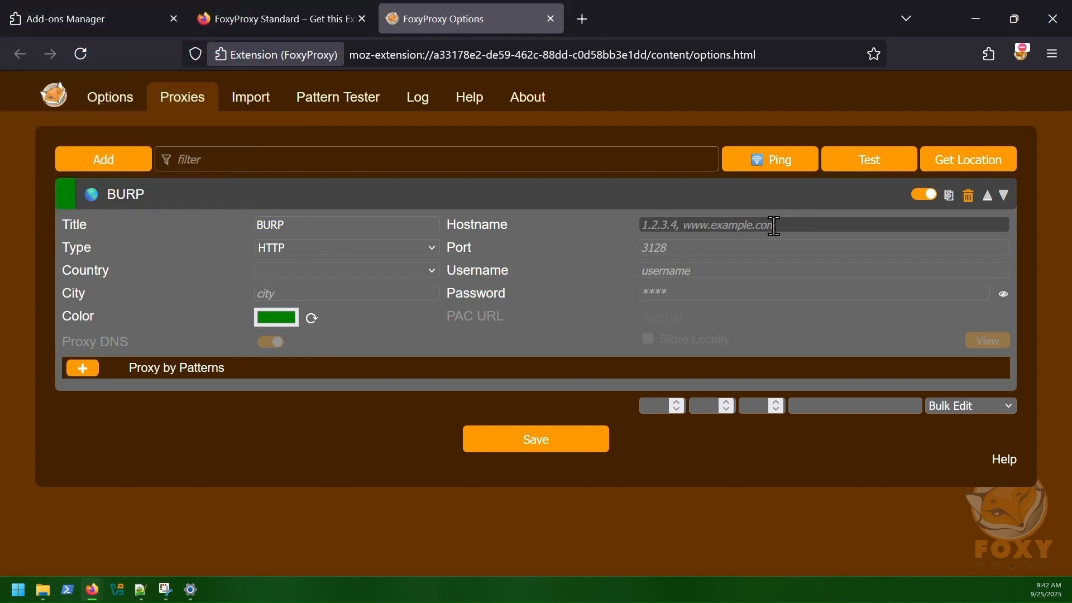
Step: Set the BURP proxy's hostname to 127.0.0.1 and port to 8080, and save the entry
left_click(755, 223)
type("127.0.0.1")
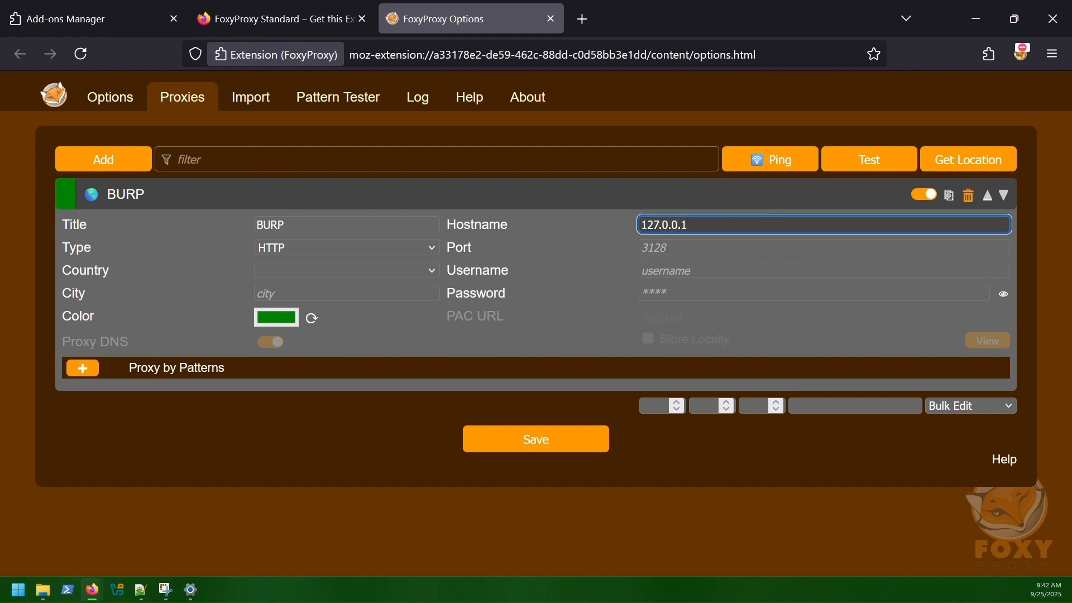
left_click(703, 249)
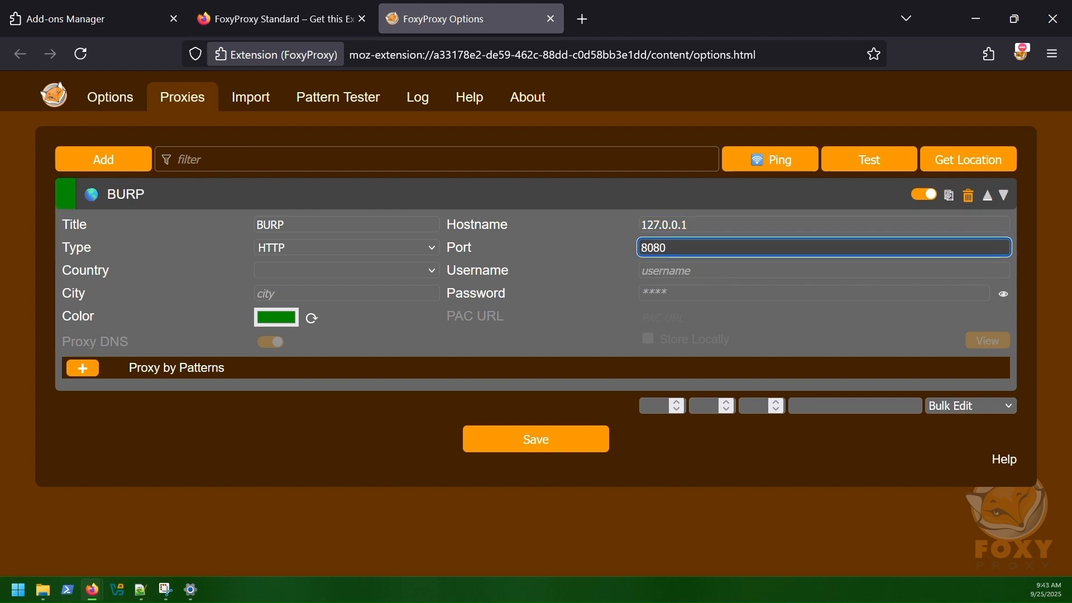
left_click(593, 504)
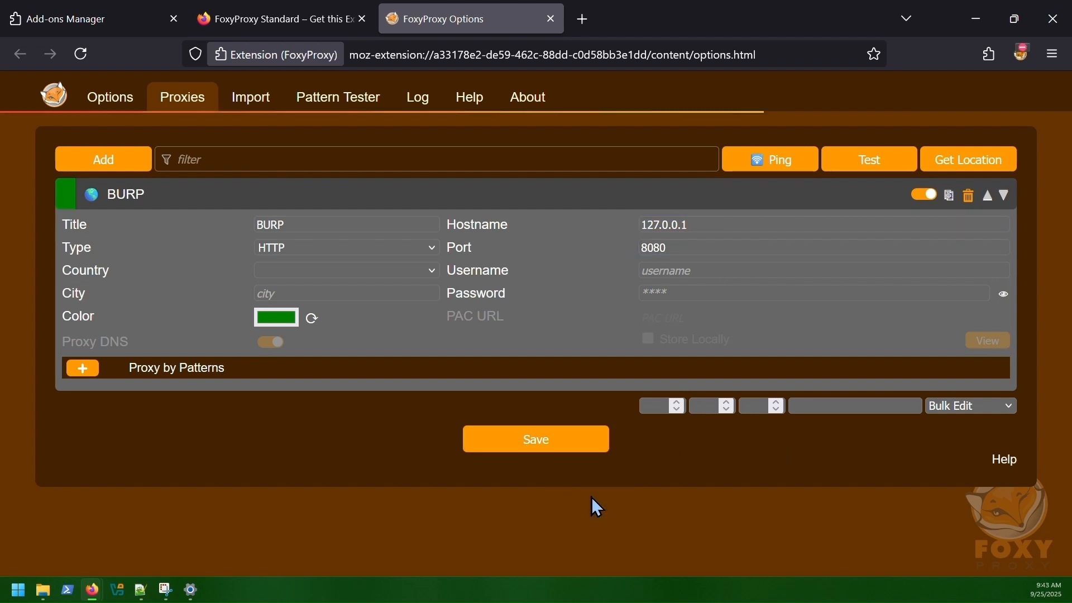
left_click(110, 97)
left_click(182, 100)
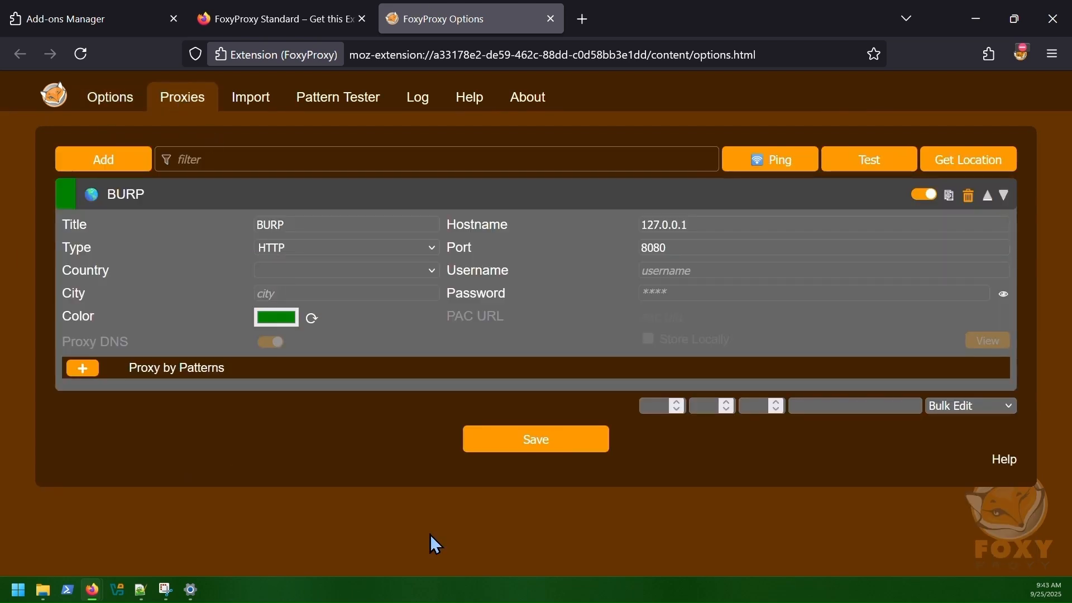
Step: Check the FoxyProxy toolbar popup for the BURP entry and close both FoxyProxy tabs, keeping the Add-ons Manager open
left_click(1022, 54)
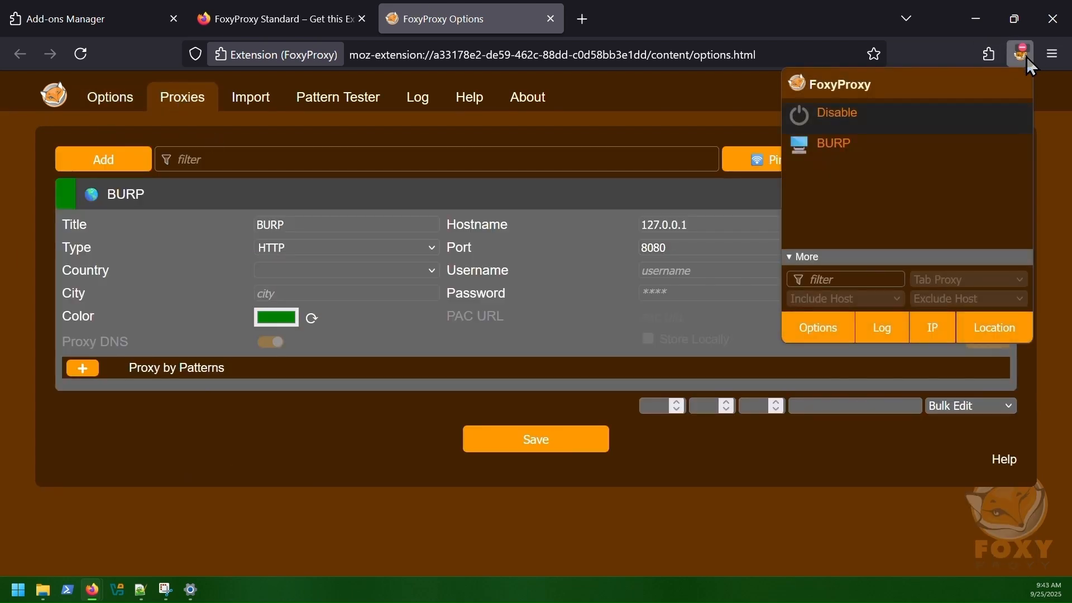
left_click(756, 504)
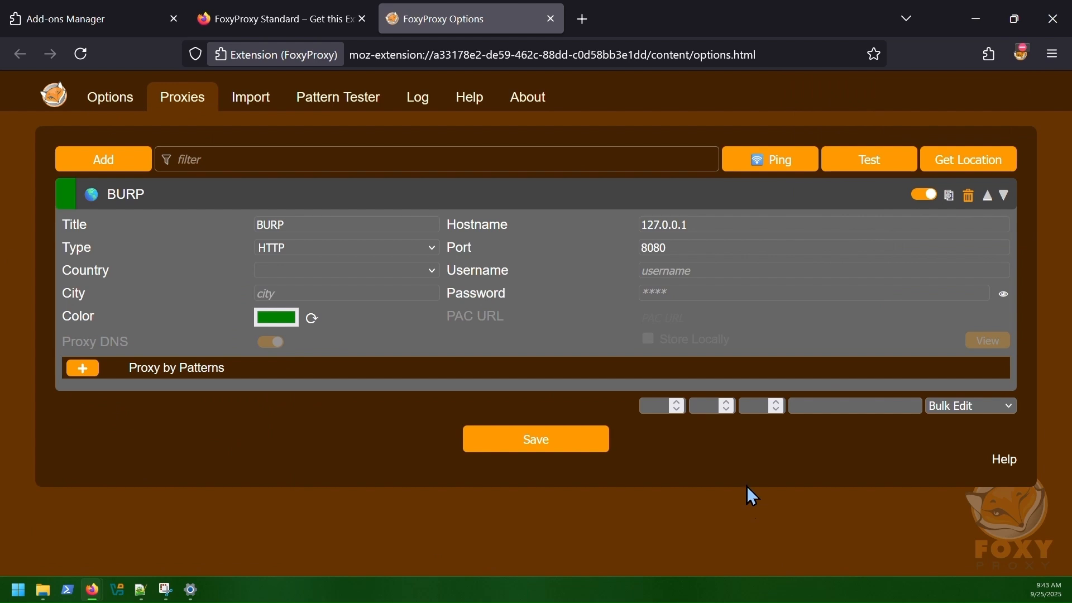
left_click(78, 19)
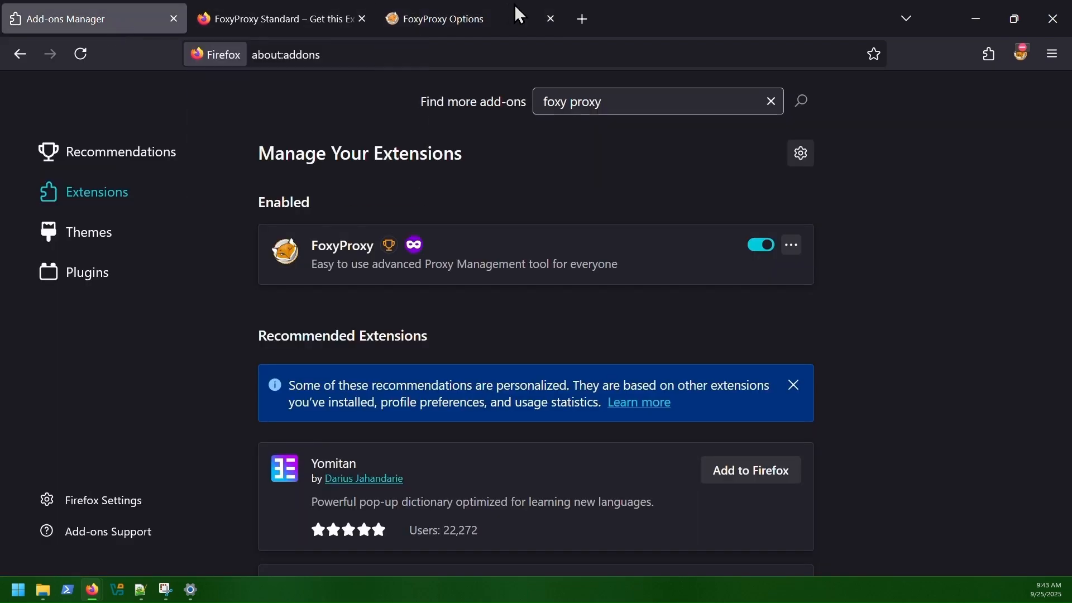
left_click(362, 18)
left_click(362, 18)
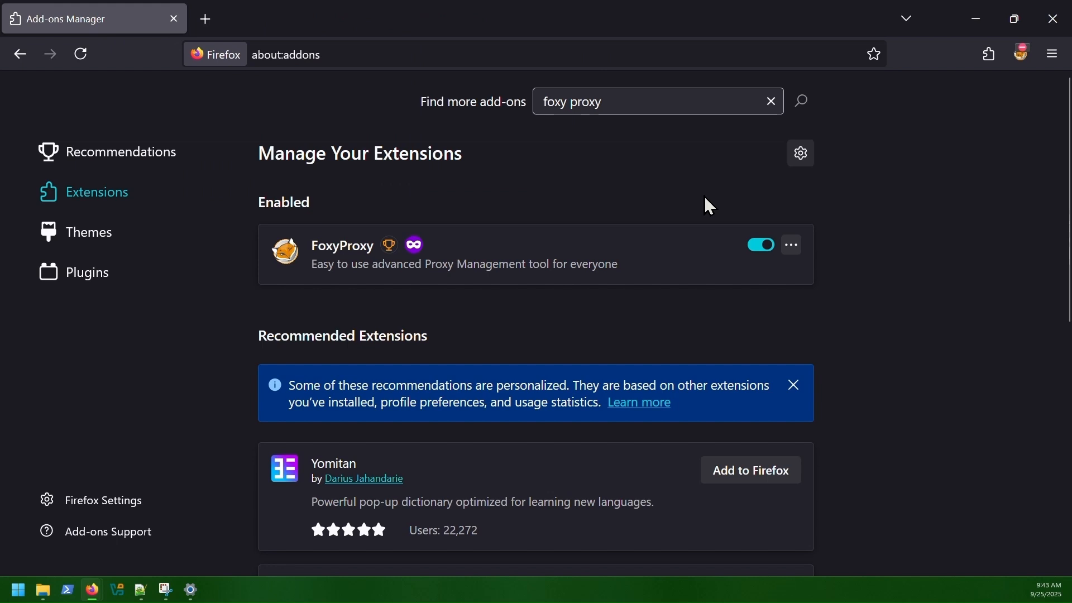
Step: Launch Burp Suite Community Edition and start a temporary project in memory with the Burp defaults
key("super")
type("burp")
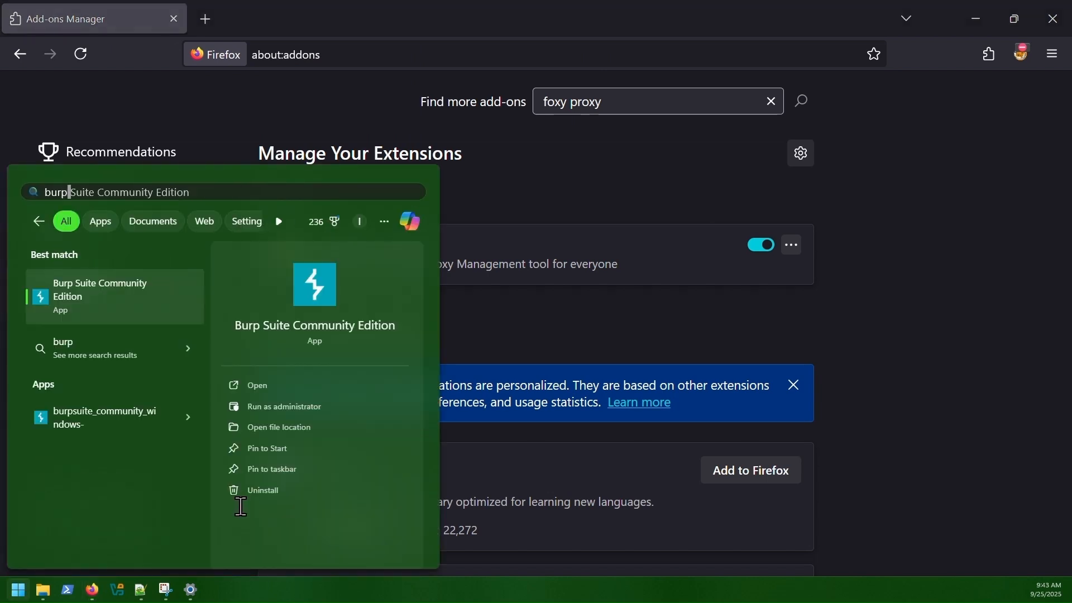
left_click(134, 305)
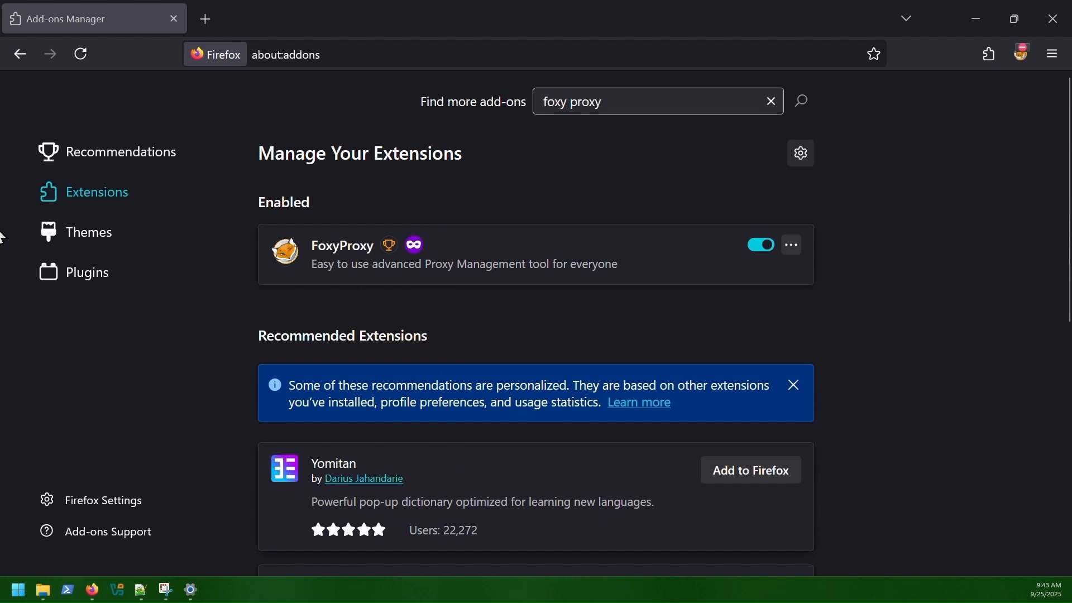
left_click_drag(354, 167, 550, 148)
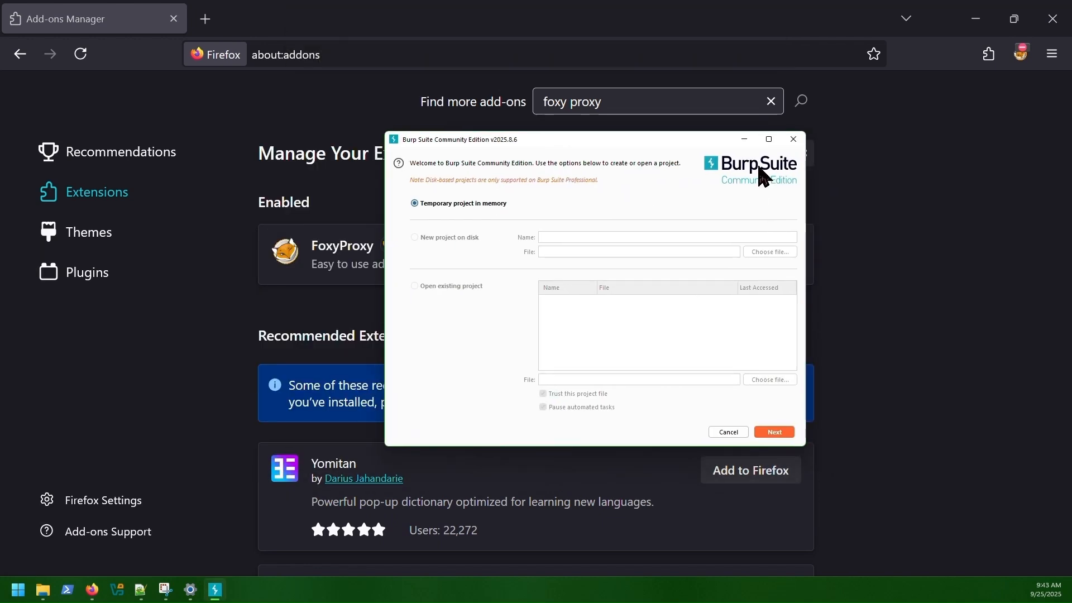
left_click(779, 435)
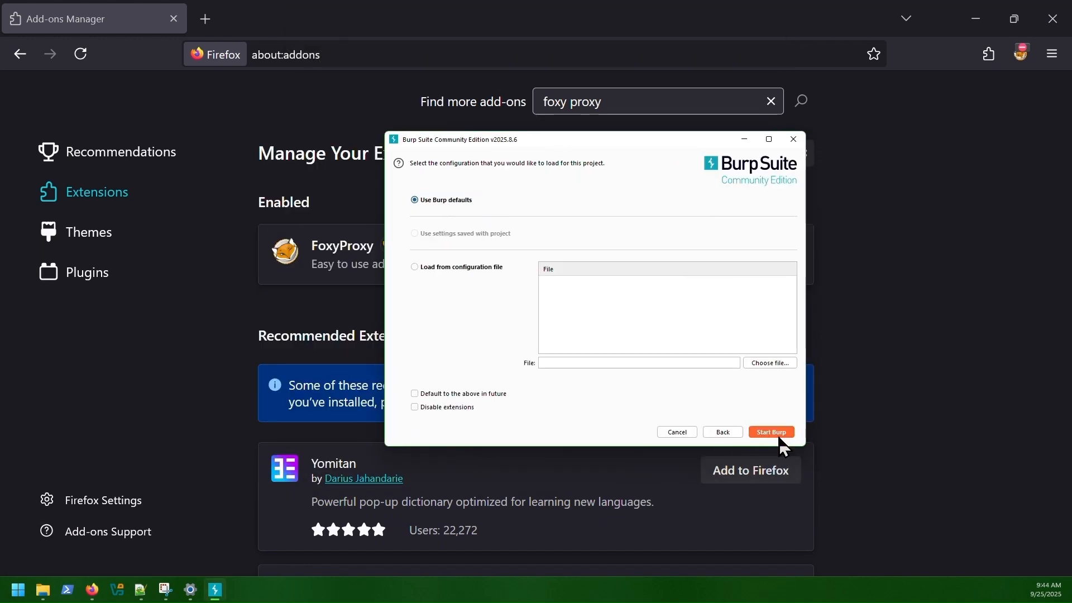
left_click(780, 438)
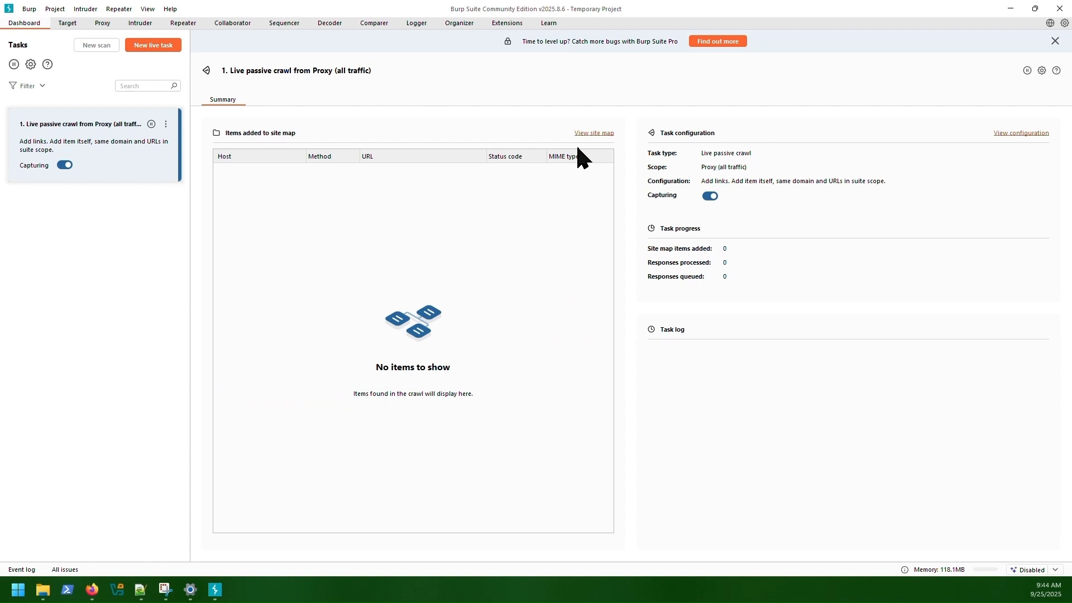
Step: Minimize Burp Suite to return to Firefox and activate the BURP proxy in FoxyProxy
left_click(1012, 8)
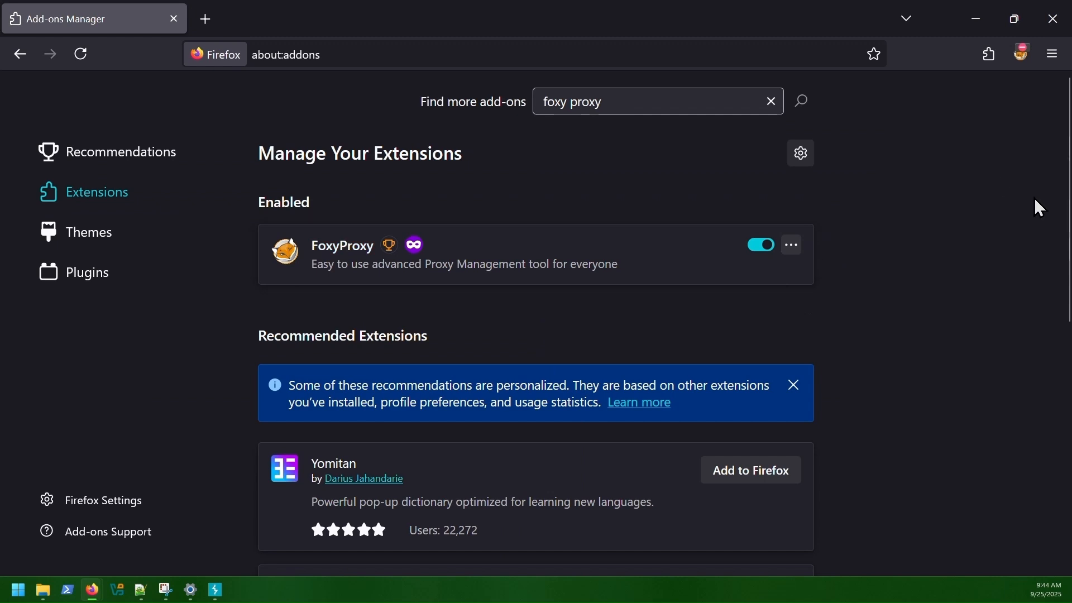
left_click(1025, 54)
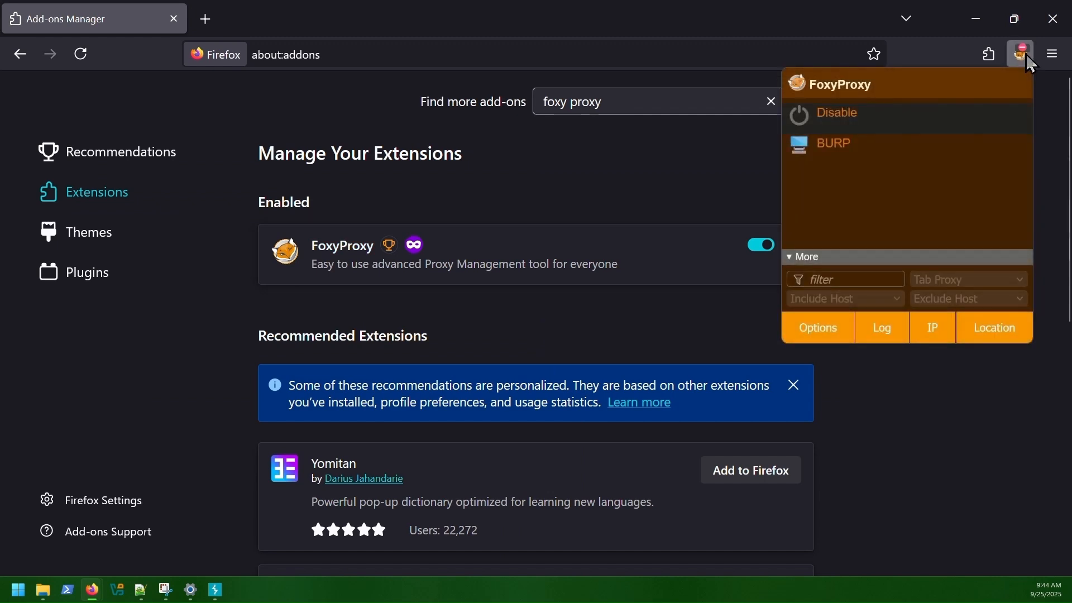
left_click(874, 148)
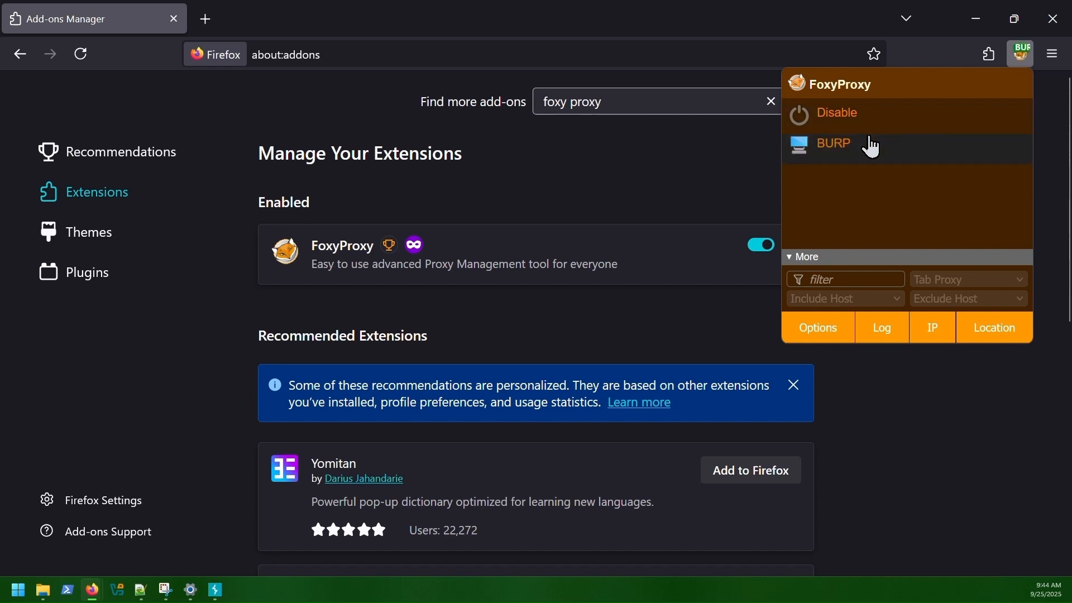
left_click(279, 54)
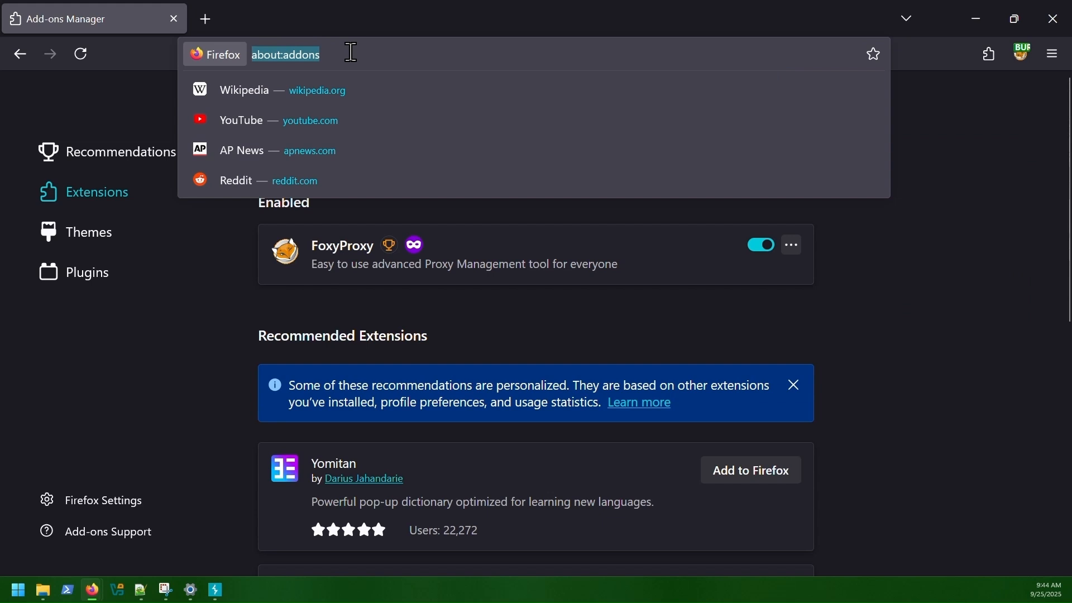
type("http://")
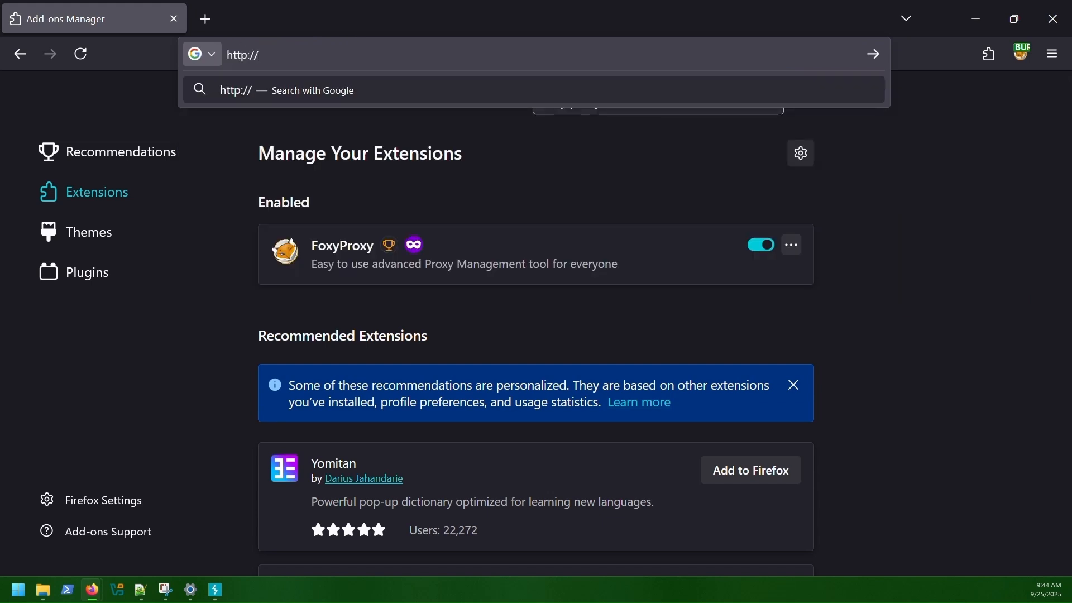
type("burpsuite")
key("Return")
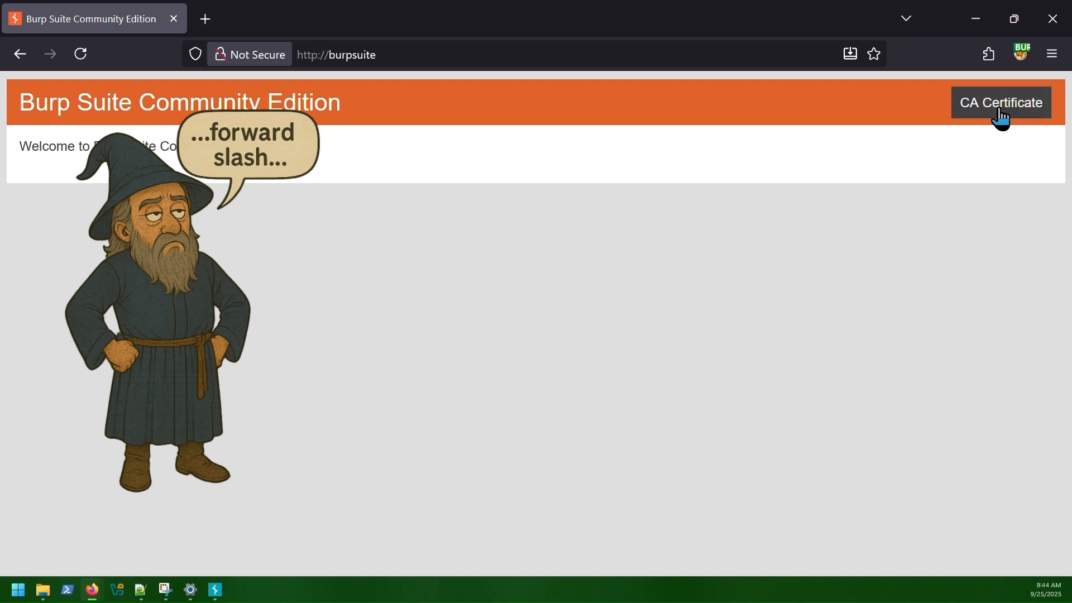
left_click(1007, 118)
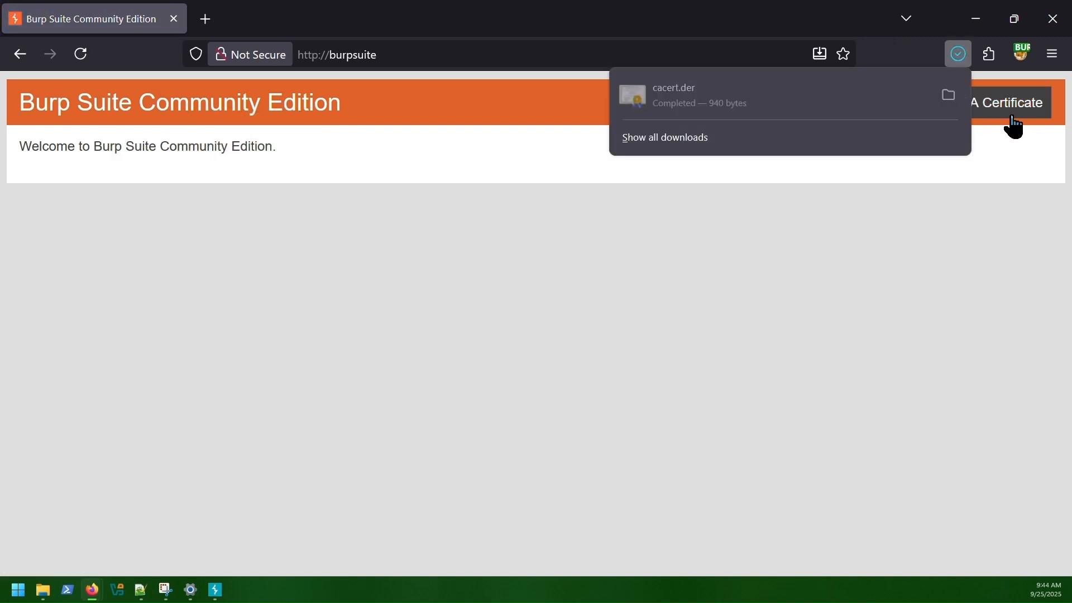
Step: Cut cacert.der from the Downloads folder and create a new folder named BURP on Storage (D:)
left_click(948, 95)
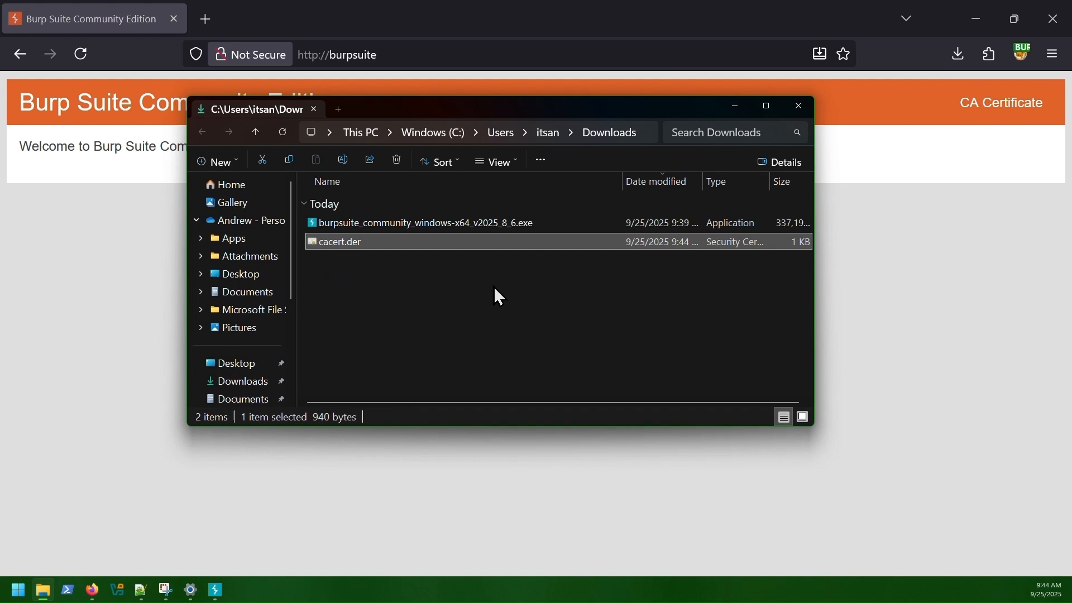
right_click(330, 241)
left_click(352, 227)
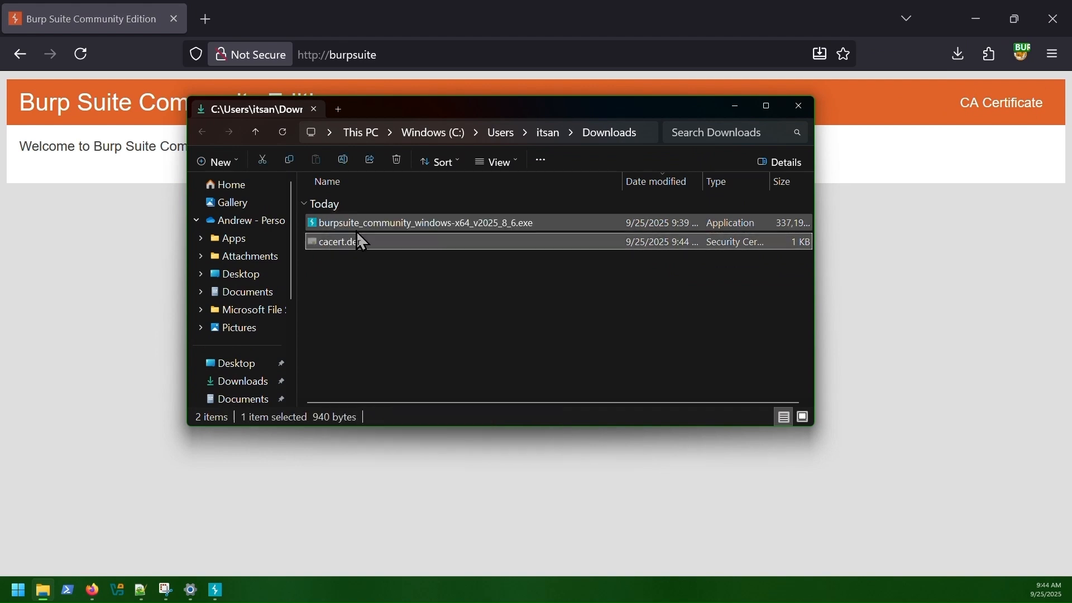
scroll(239, 287, "down", 2)
scroll(247, 318, "down", 2)
left_click(245, 360)
right_click(778, 250)
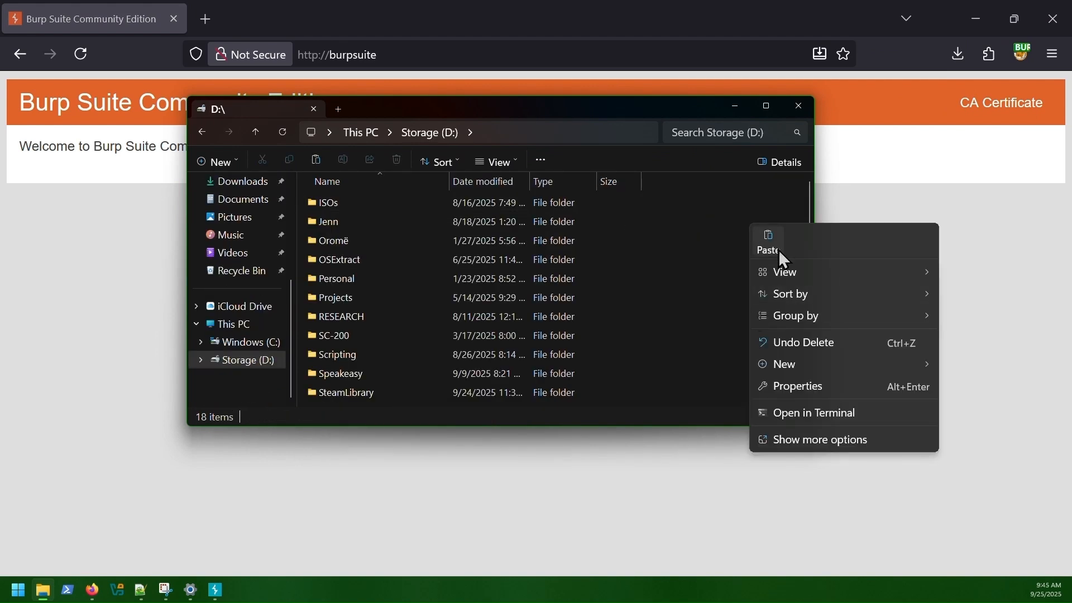
mouse_move(784, 365)
left_click(590, 120)
type("BURP")
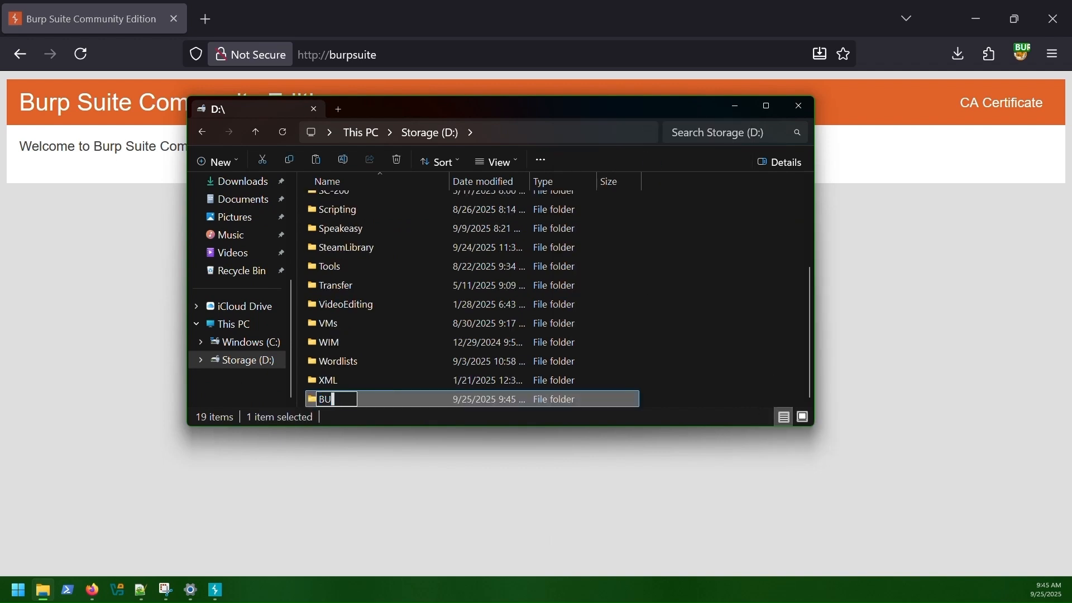
key("Return")
Step: Paste cacert.der into the D:\BURP folder and minimize the File Explorer window
double_click(485, 397)
key("ctrl+v")
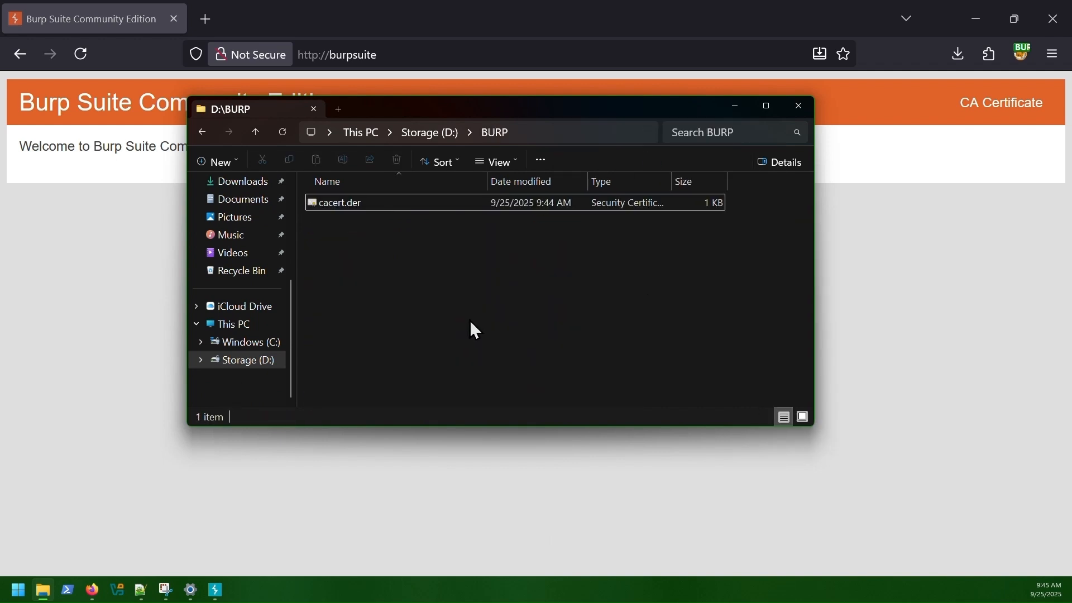
left_click(738, 106)
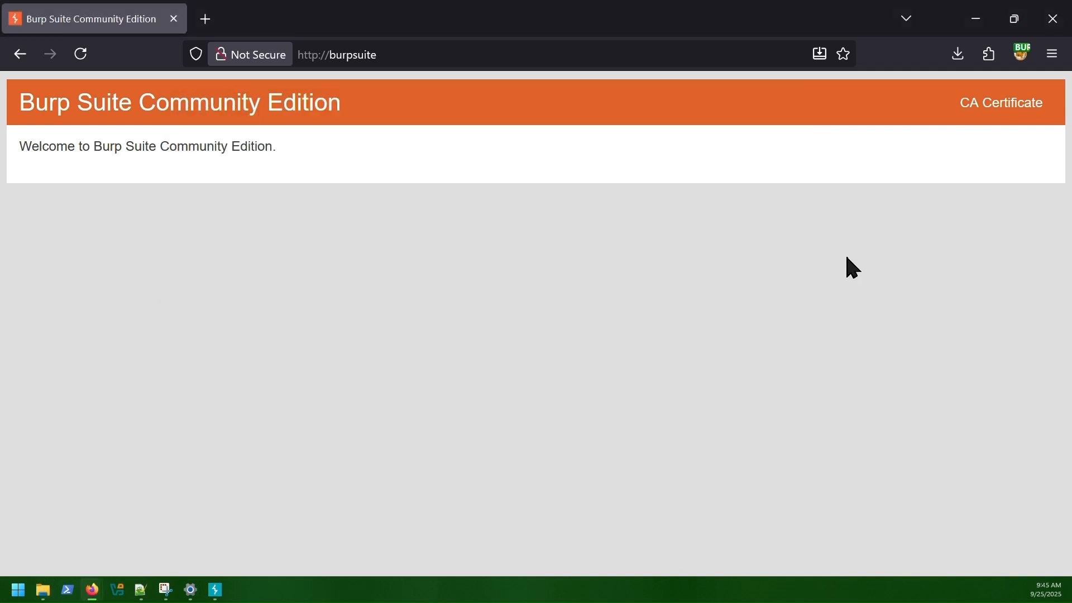
Step: Search Firefox's settings for "cert" and open the Certificate Manager on the list of certificate authorities
left_click(1053, 53)
left_click(888, 481)
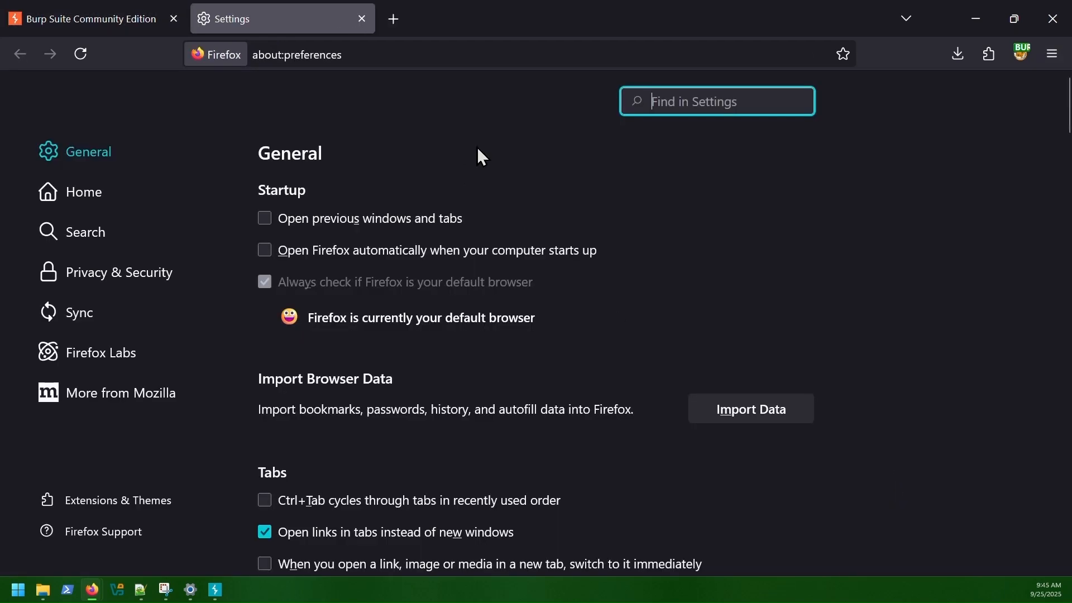
type("cert")
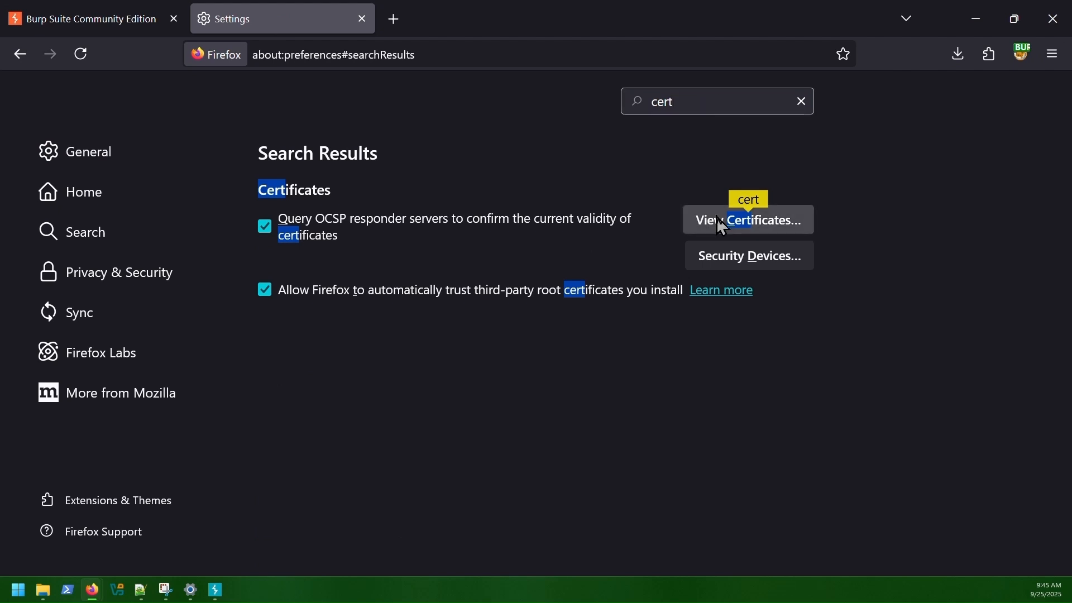
left_click(717, 219)
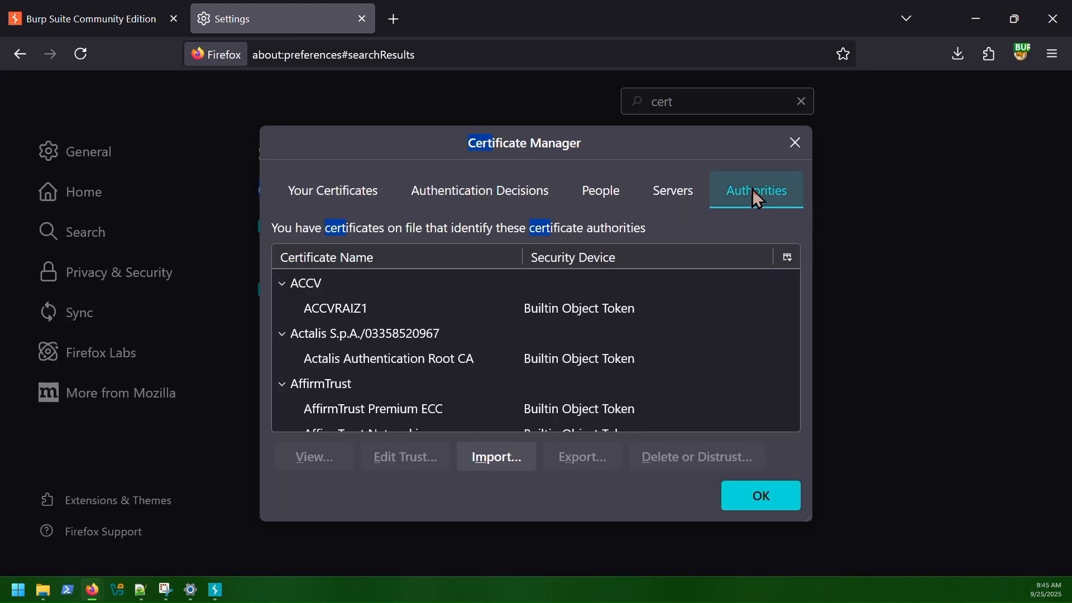
Step: Import cacert.der from D:\BURP as a certificate authority trusted to identify websites and close the Certificate Manager
left_click(490, 457)
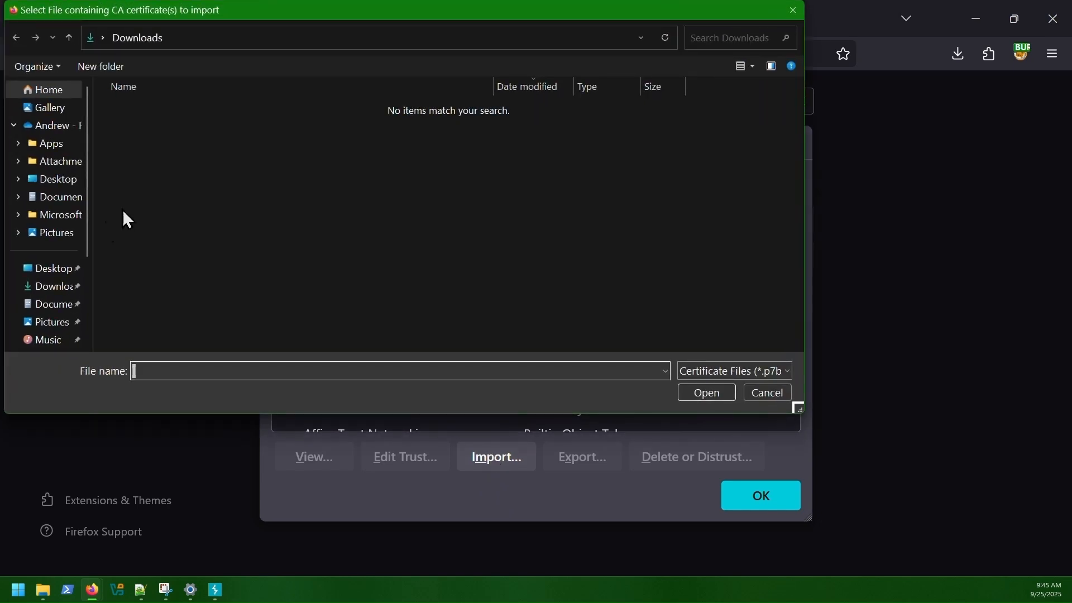
scroll(58, 173, "down", 3)
left_click(59, 321)
double_click(143, 108)
left_click(148, 113)
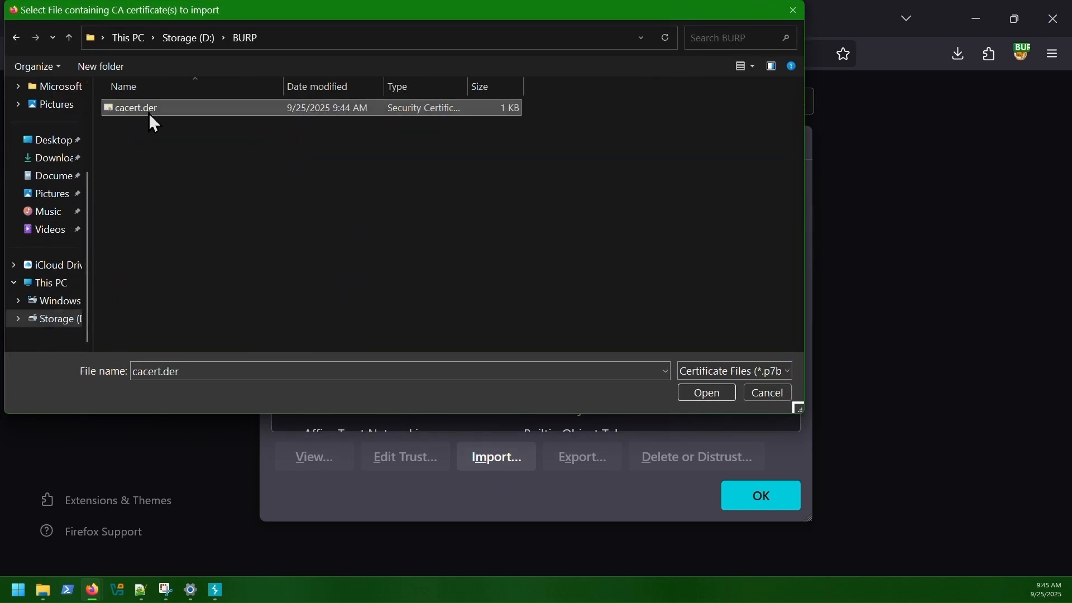
left_click(707, 393)
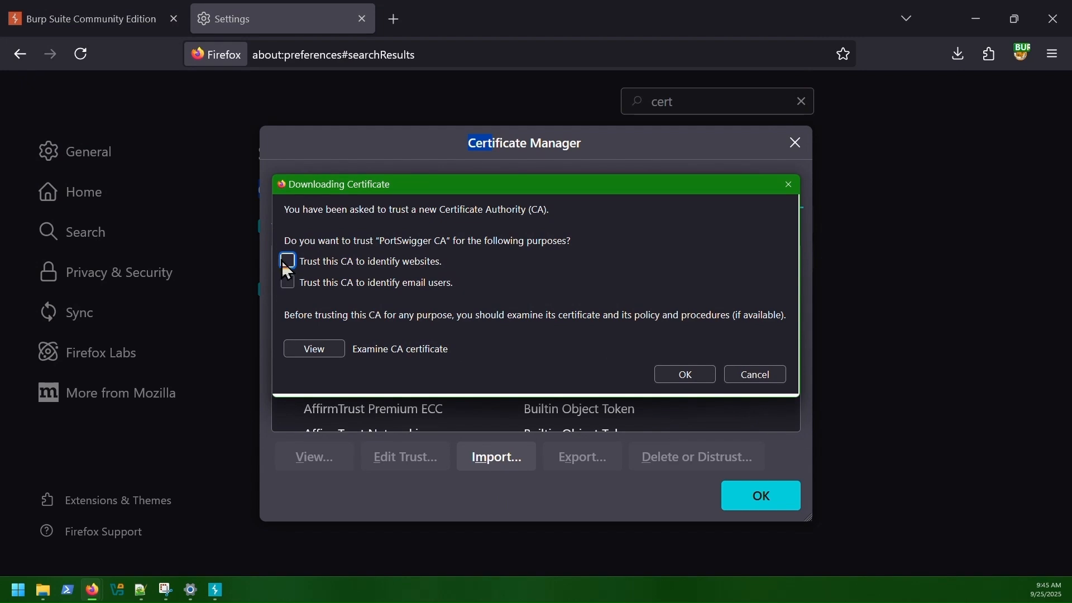
left_click(686, 374)
left_click(766, 500)
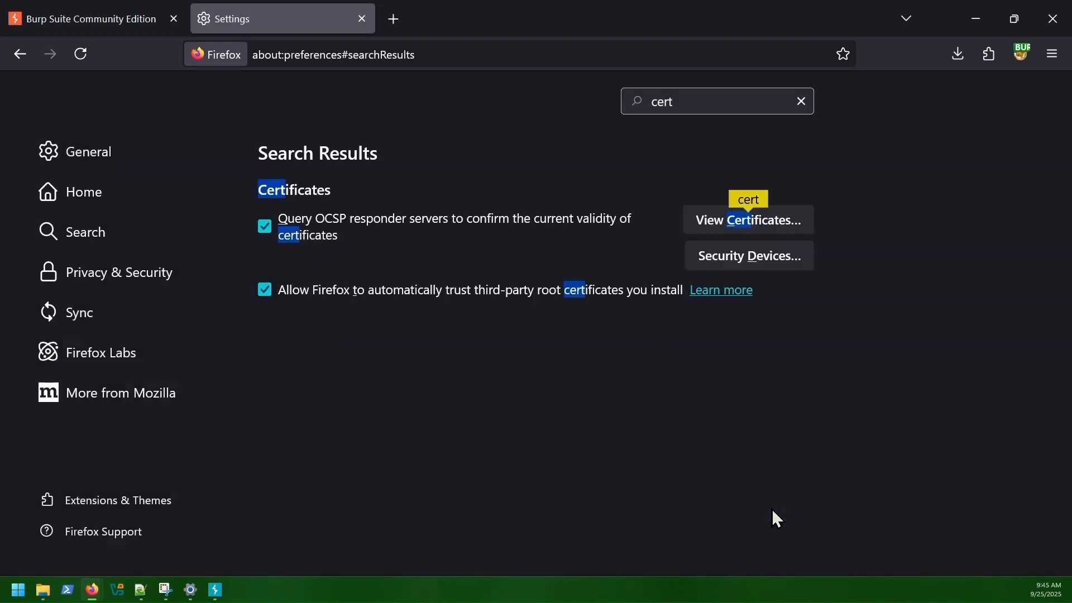
Step: Load google.com in a new Firefox tab and switch to Burp Suite to check the captured requests on the Dashboard
left_click(215, 591)
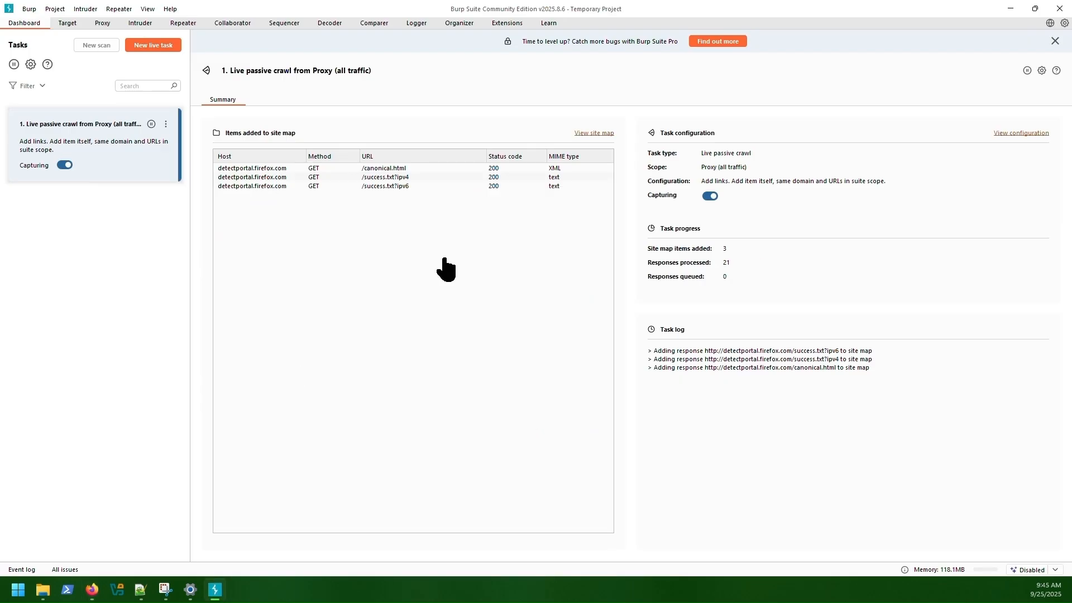
key("alt+Tab")
key("ctrl+t")
type("google.com")
key("Return")
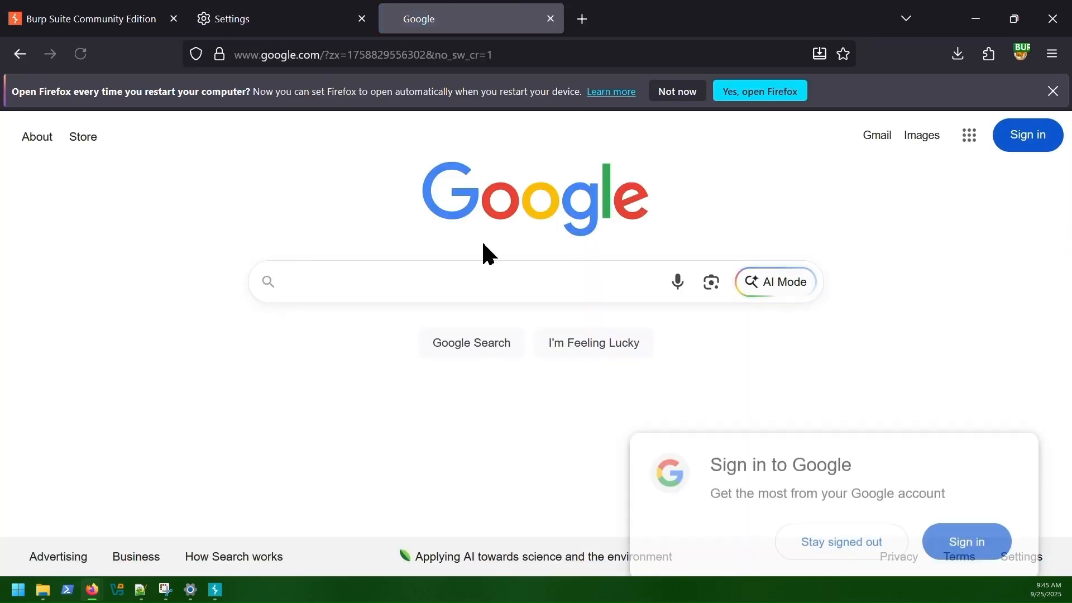
left_click(215, 590)
scroll(432, 371, "down", 15)
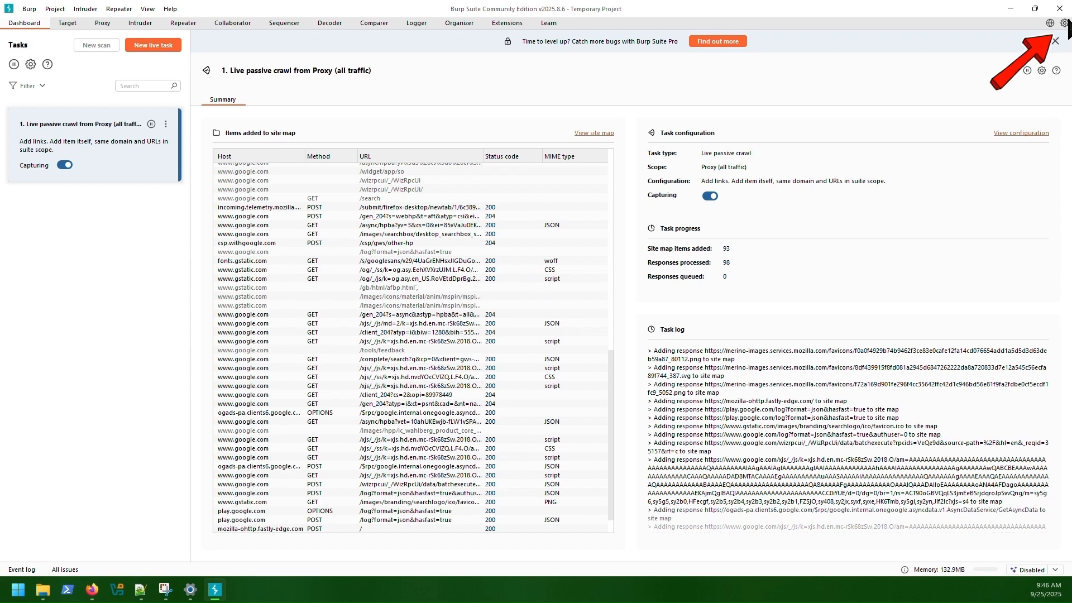
Step: Try font size 24 in Burp's user interface display settings, and settle on font size 20
left_click(1065, 23)
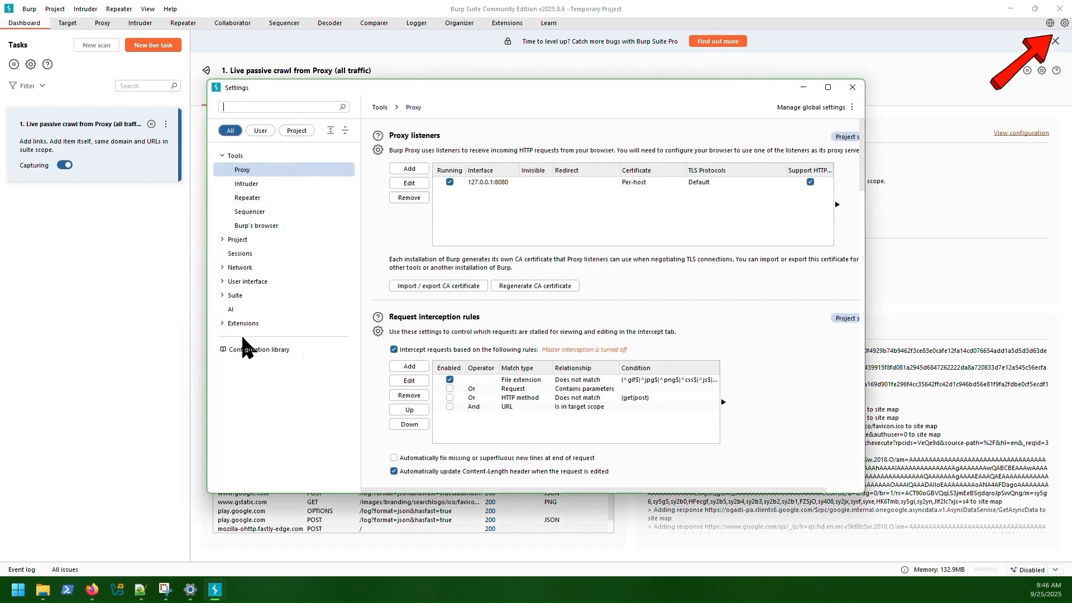
left_click(222, 281)
left_click(247, 336)
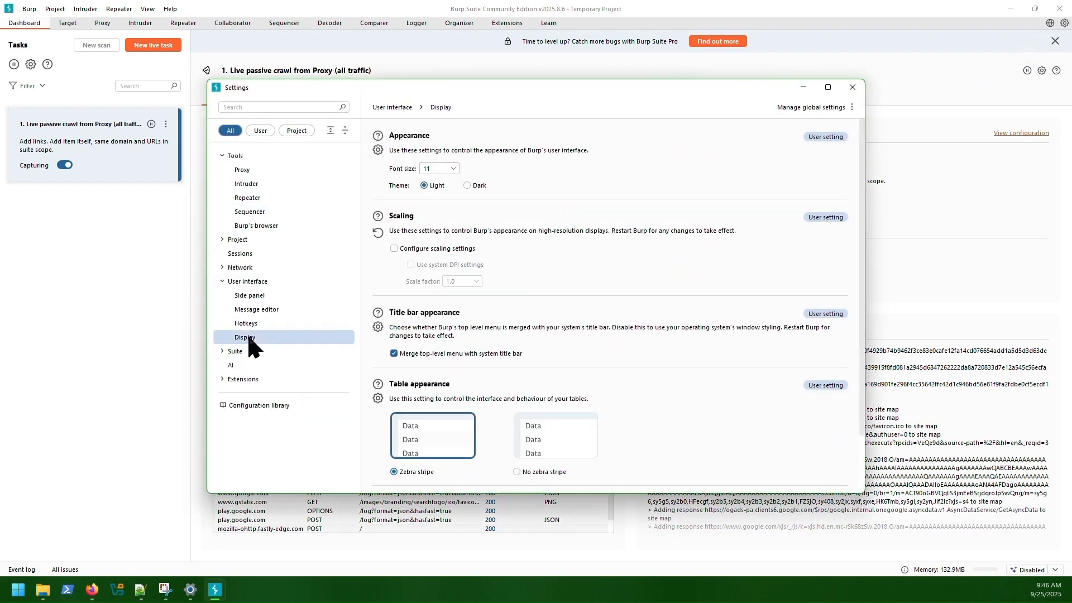
left_click(453, 169)
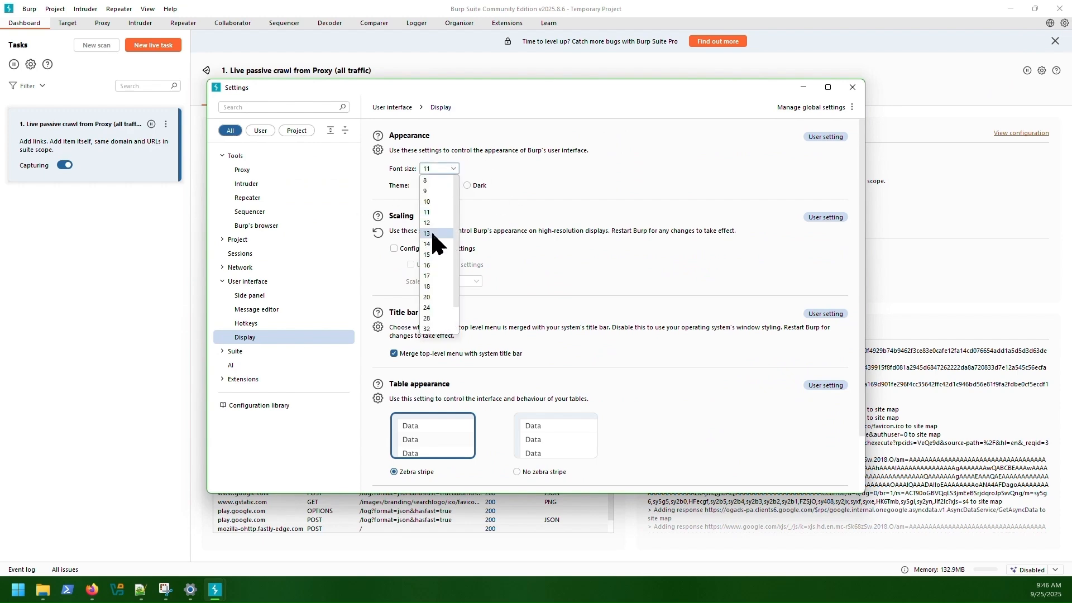
left_click(431, 307)
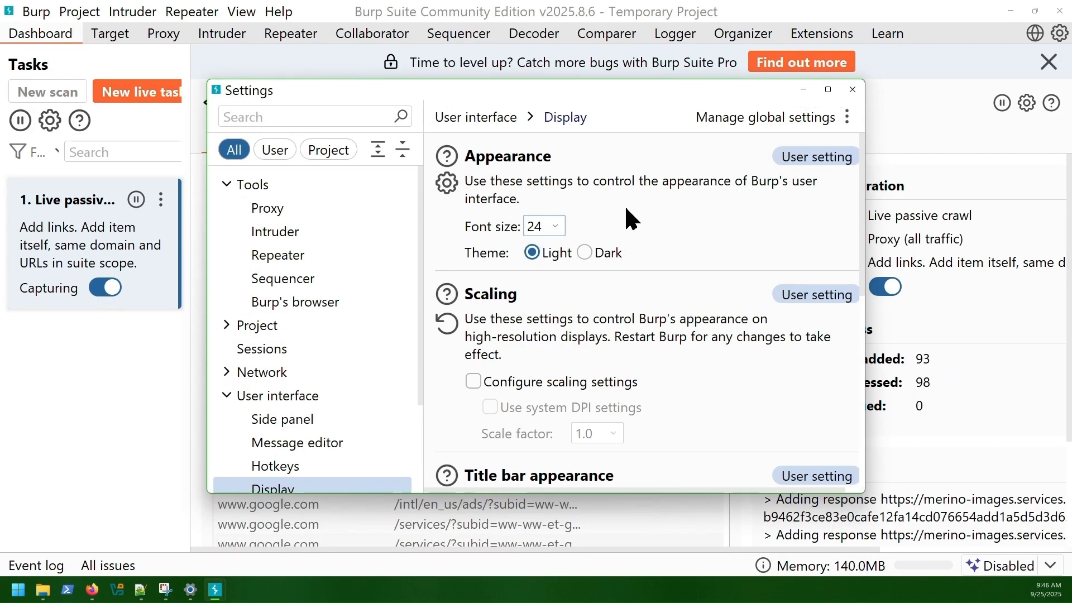
left_click(551, 225)
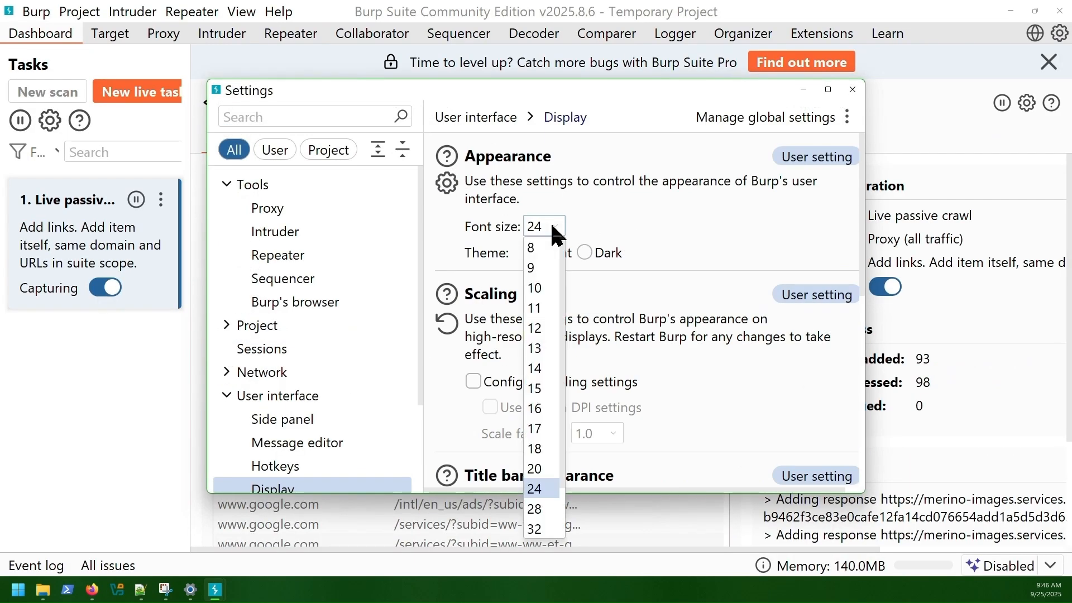
left_click(539, 469)
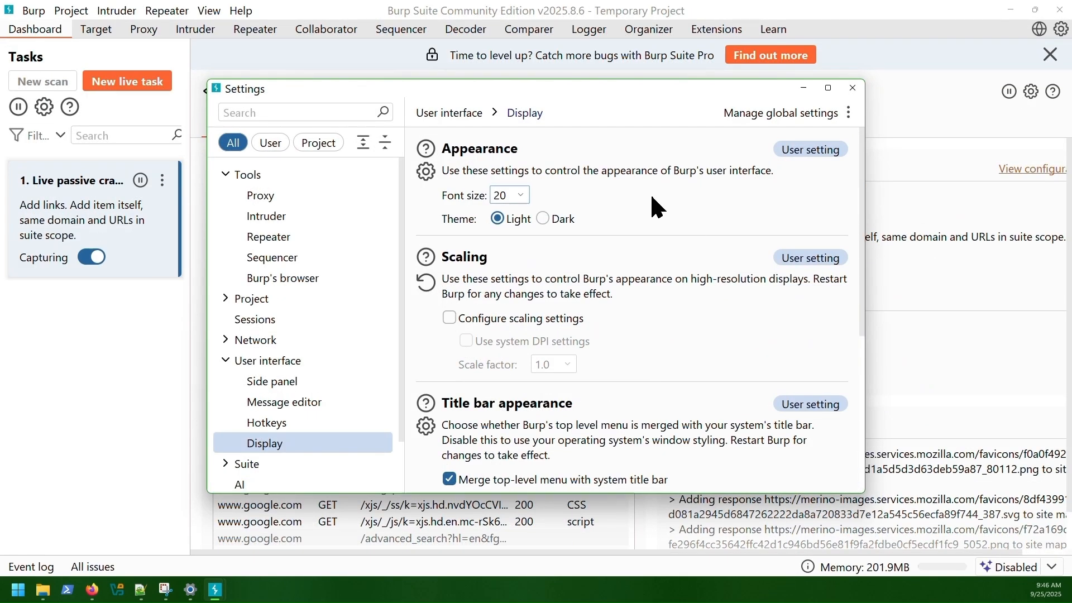
Step: Switch Burp's theme to Dark, look over the remaining display settings and minimize the Settings window
left_click(544, 218)
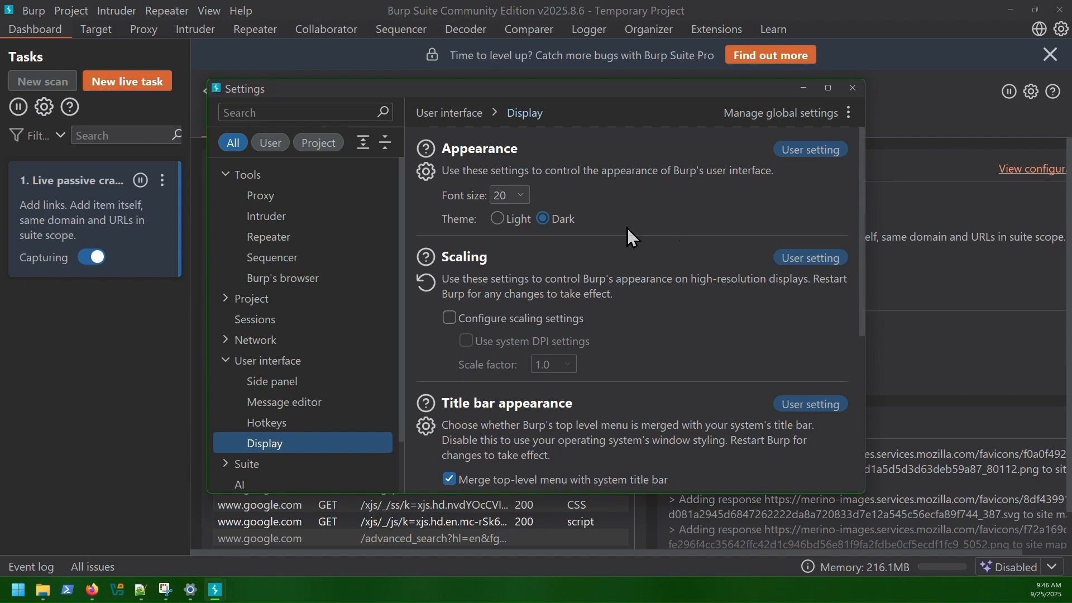
scroll(685, 253, "down", 5)
scroll(685, 252, "up", 4)
scroll(679, 250, "up", 1)
left_click(804, 88)
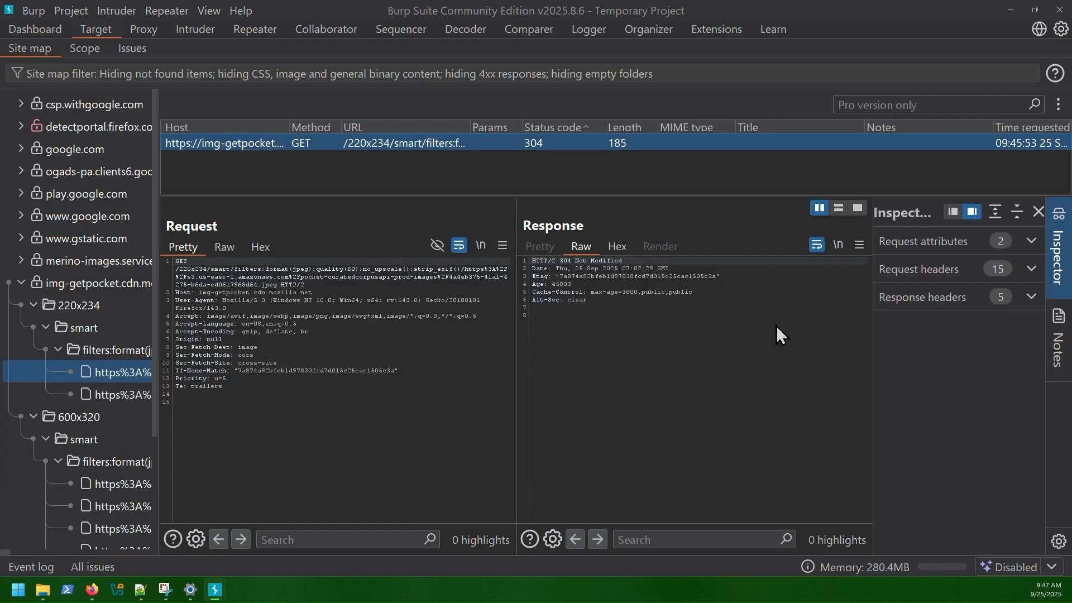
Step: Widen the site map tree and look through the captured hosts and the img-getpocket.cdn.mozilla.net entries
left_click_drag(158, 168, 273, 168)
scroll(207, 377, "down", 2)
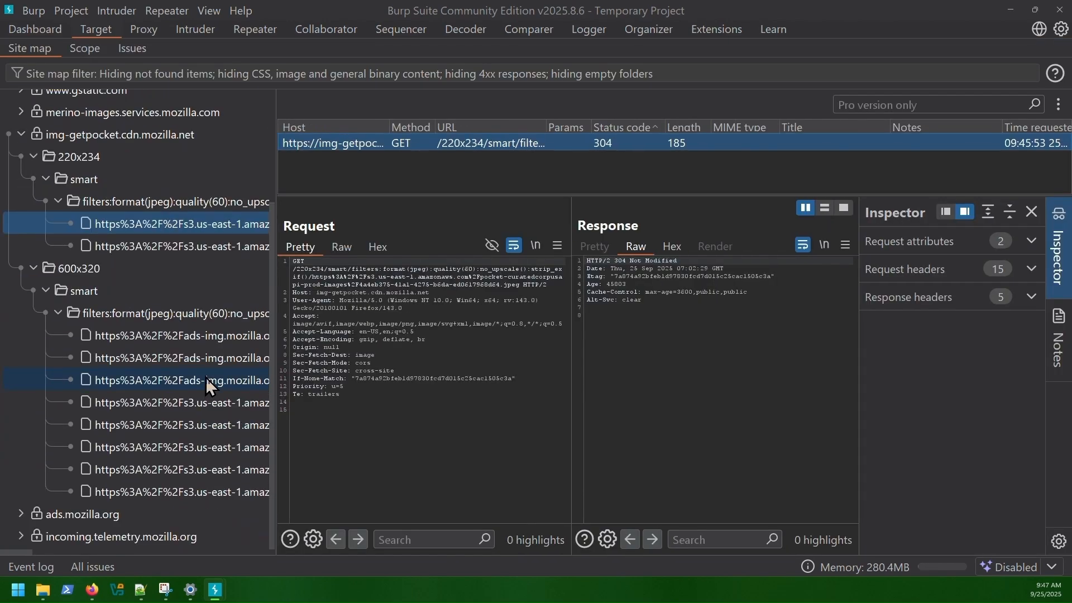
scroll(206, 377, "up", 2)
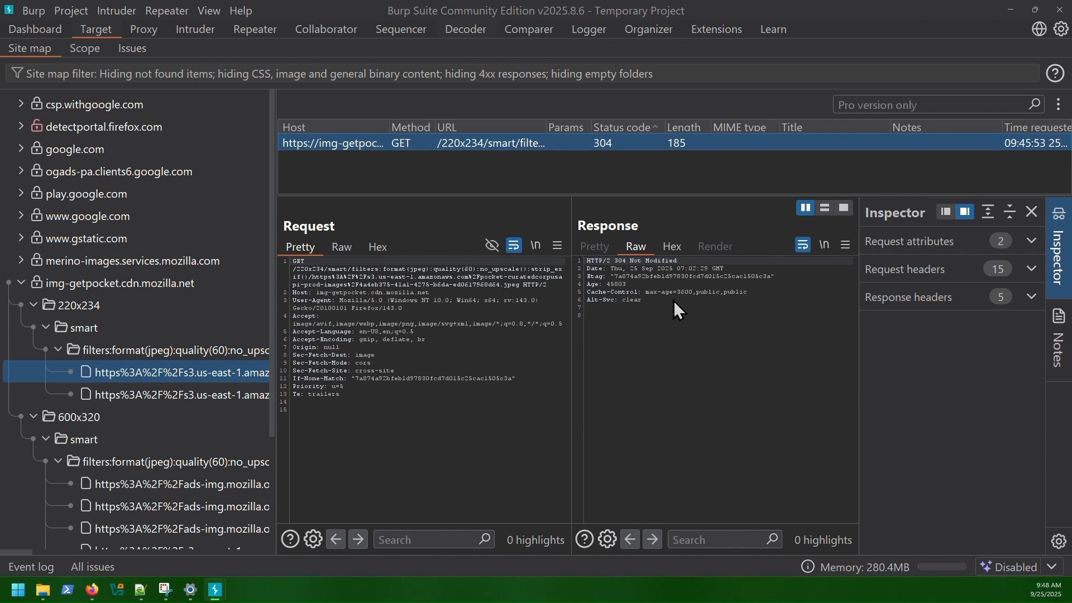
Step: Set the HTTP message display font in the message editor settings to Lucida Sans Typewriter 20pt and close Settings
left_click(1062, 30)
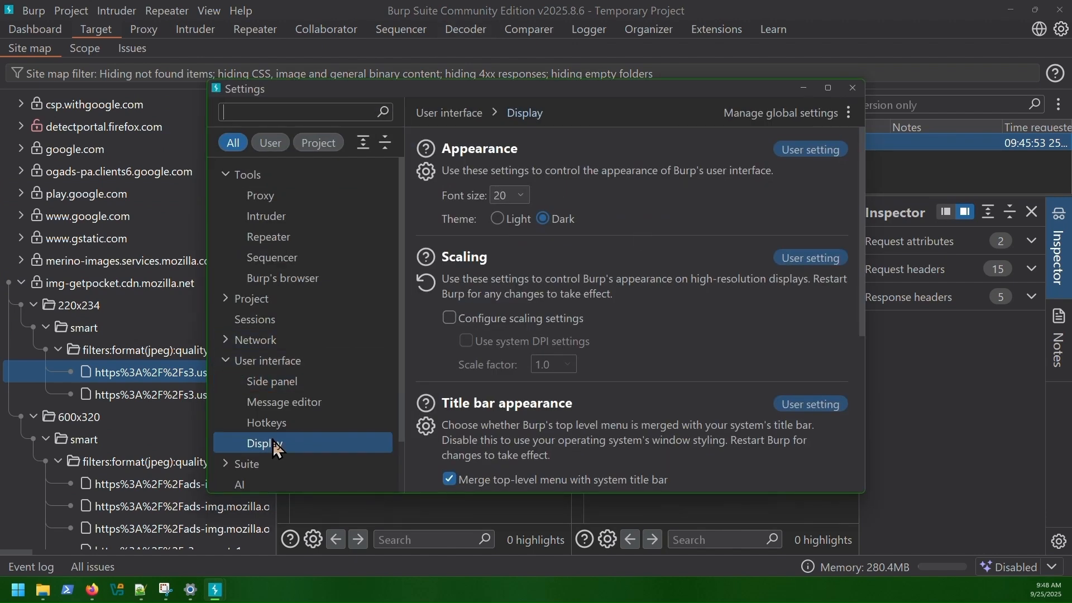
left_click(277, 404)
scroll(671, 354, "down", 5)
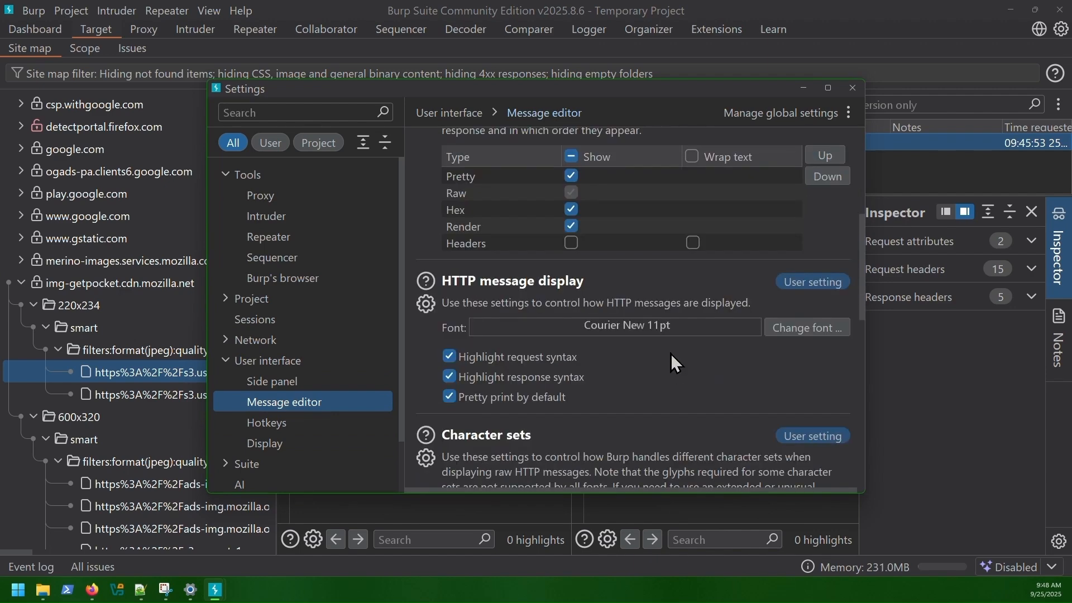
mouse_move(665, 90)
left_mouse_down()
mouse_move(804, 314)
mouse_move(940, 155)
mouse_move(676, 77)
left_mouse_up()
left_click(806, 312)
left_click(486, 252)
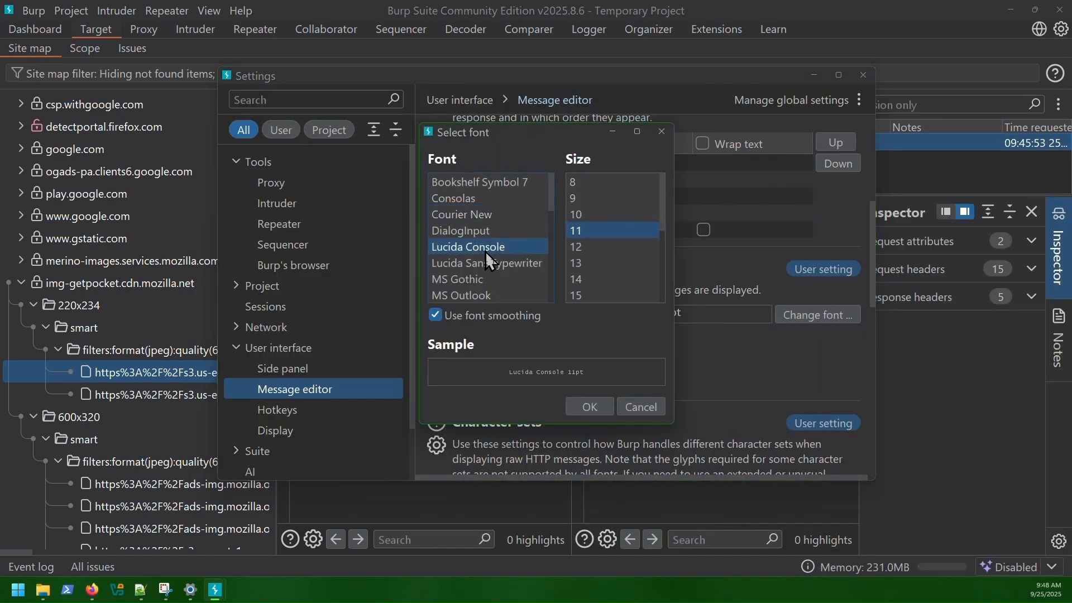
left_click(490, 263)
scroll(581, 252, "down", 2)
left_click(579, 249)
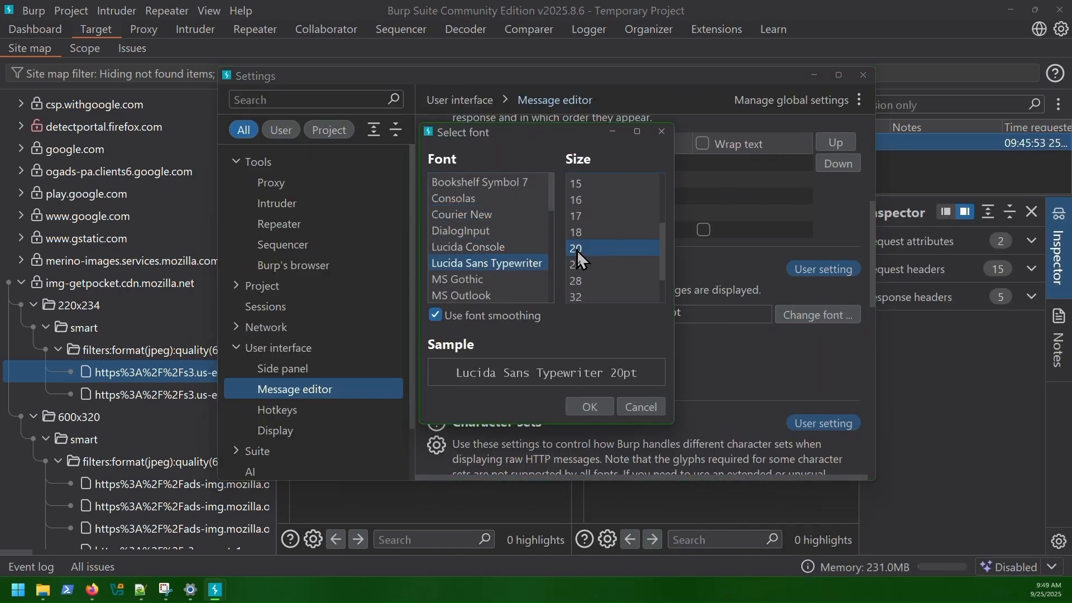
left_click(581, 406)
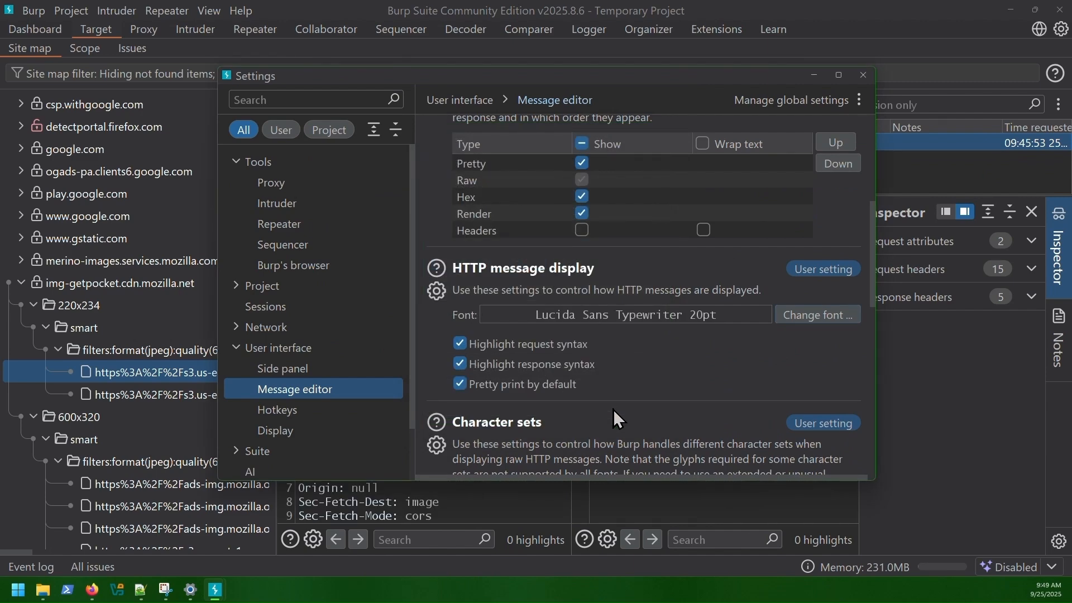
left_click(864, 75)
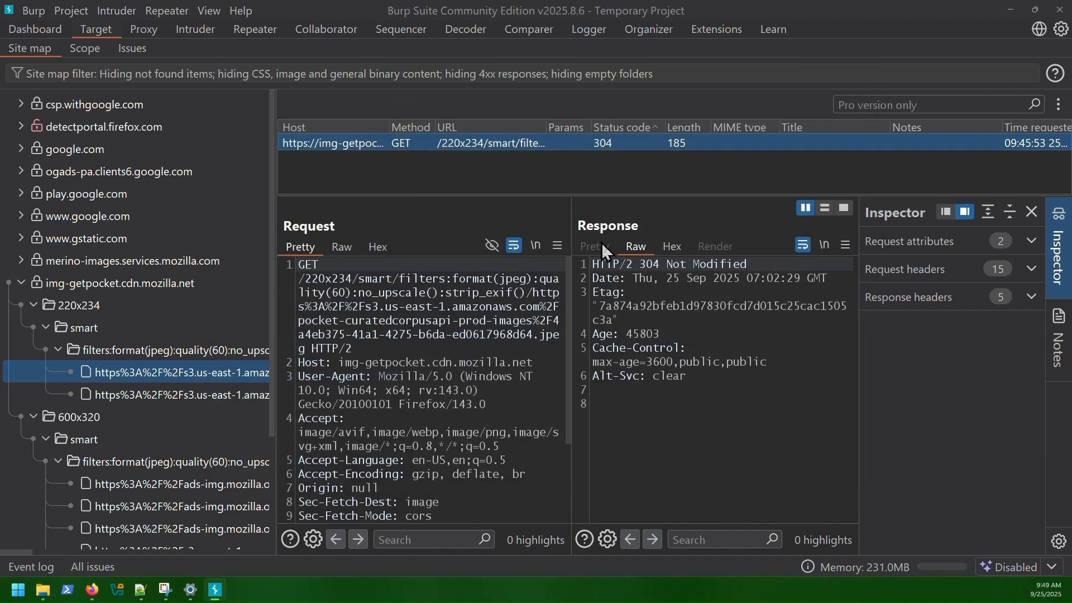
Step: Close the Inspector and narrow the site map tree to give the request and response more room
left_click(1033, 211)
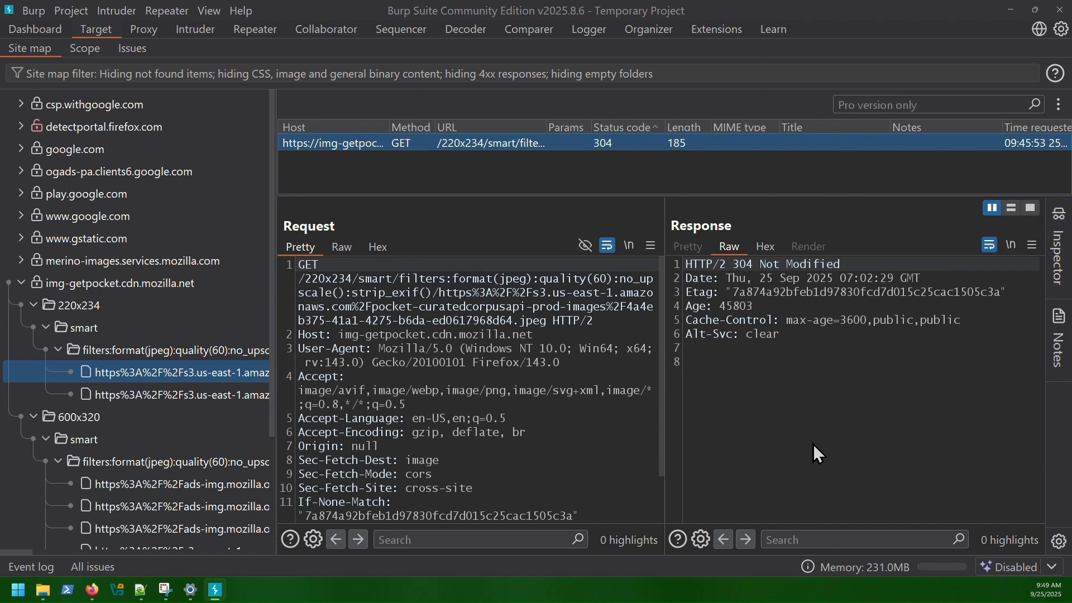
left_click_drag(275, 200, 188, 201)
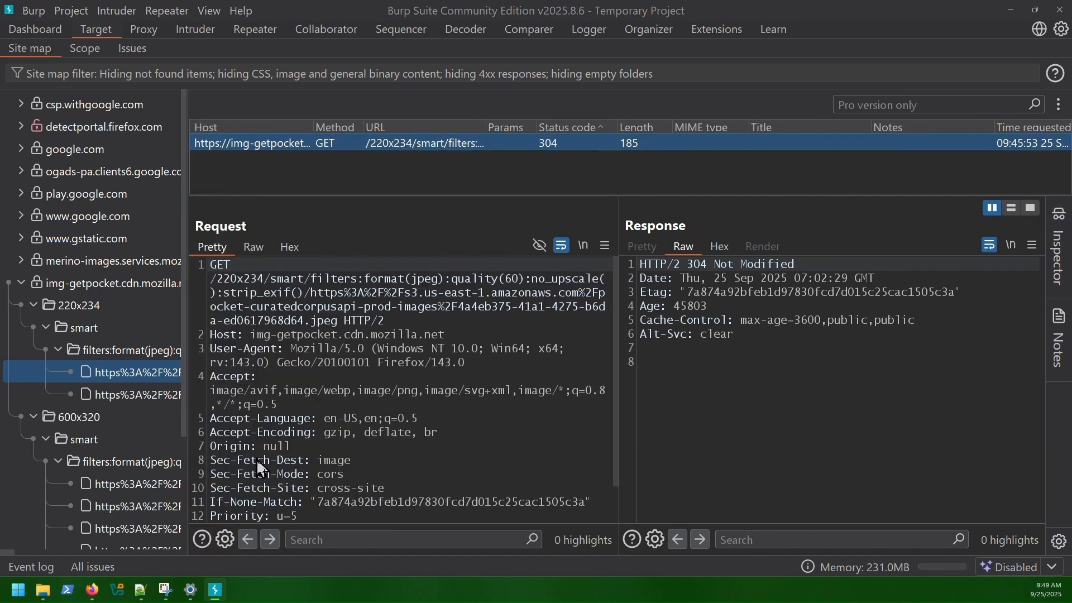
Step: Examine the captured requests in the 220x234 and 600x320 folders of img-getpocket.cdn.mozilla.net
scroll(85, 243, "down", 1)
scroll(84, 243, "down", 1)
left_click(96, 260)
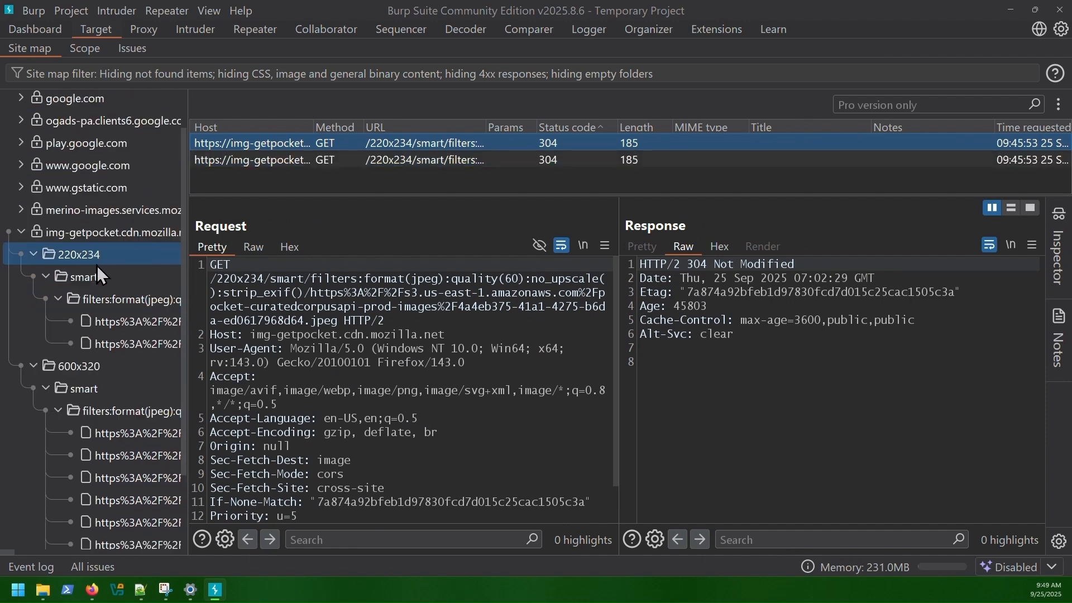
left_click(91, 305)
left_click(107, 368)
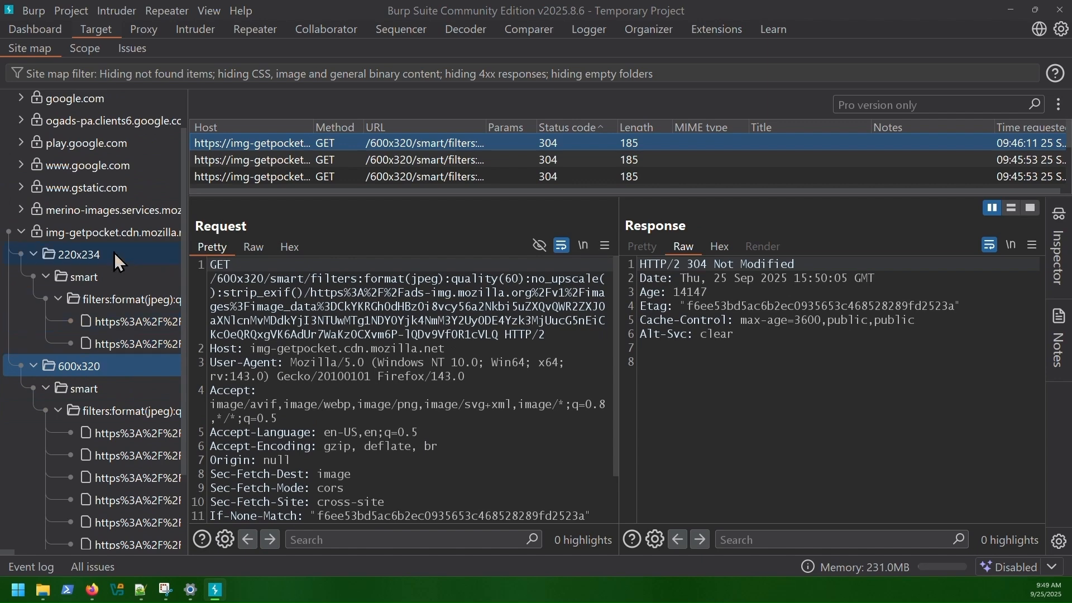
left_click(75, 163)
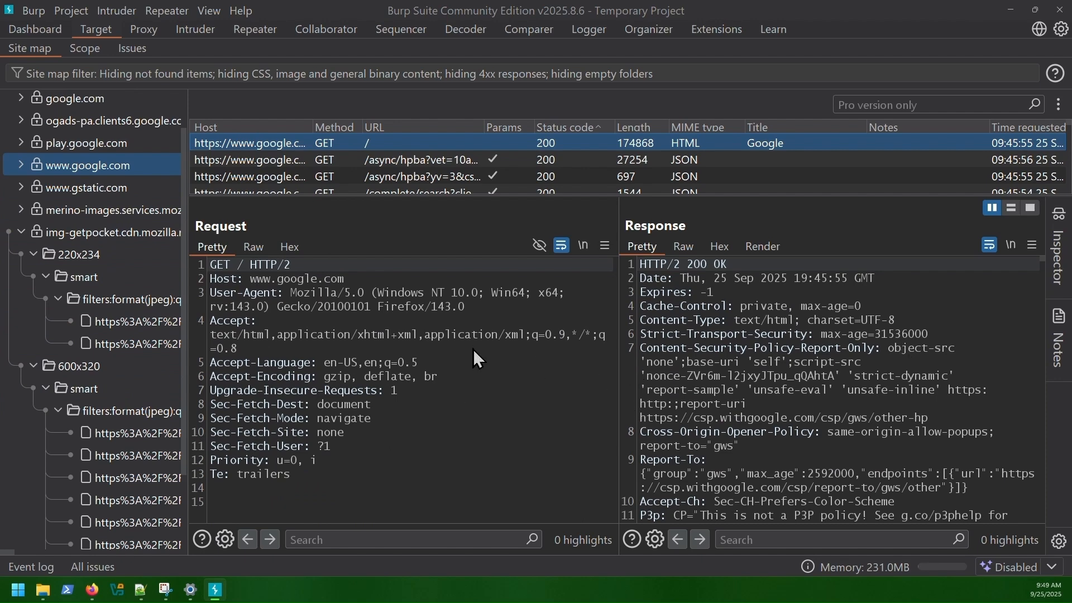
right_click(360, 313)
left_click(446, 232)
left_click(266, 34)
left_click(124, 370)
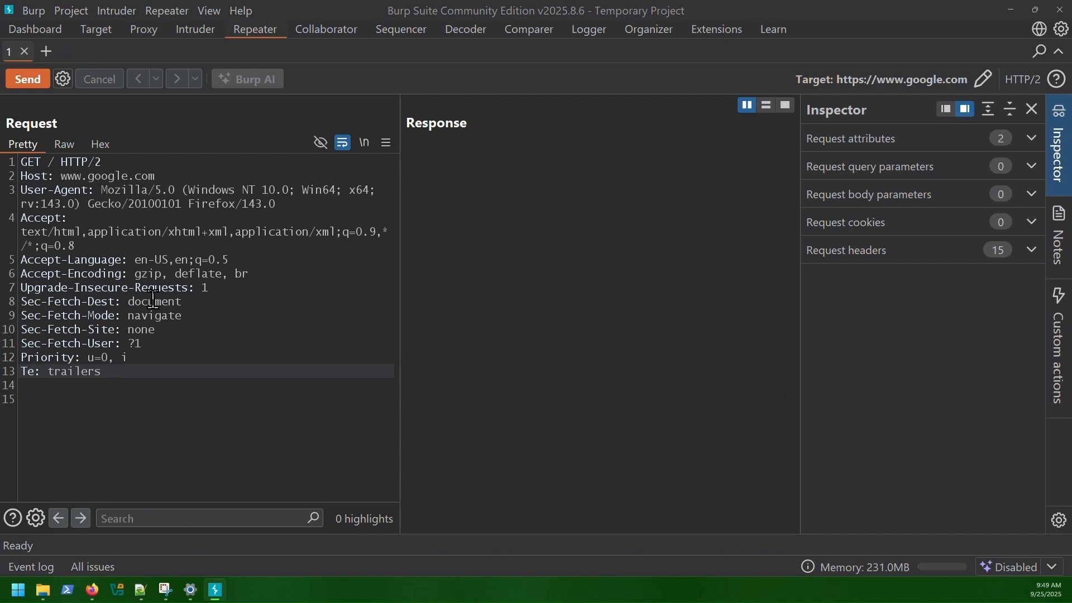
left_click(26, 80)
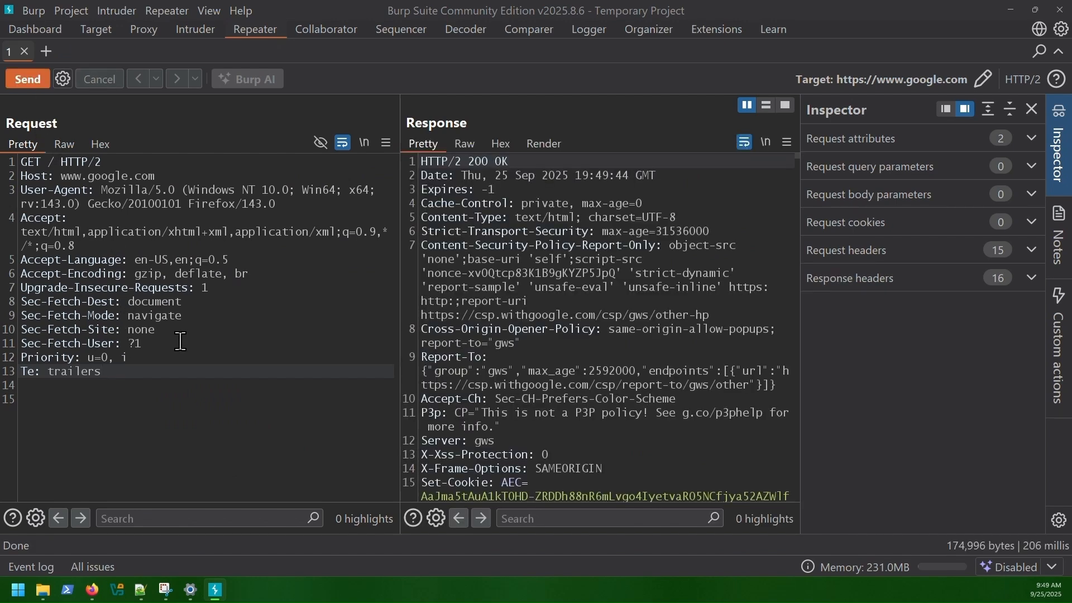
left_click(34, 163)
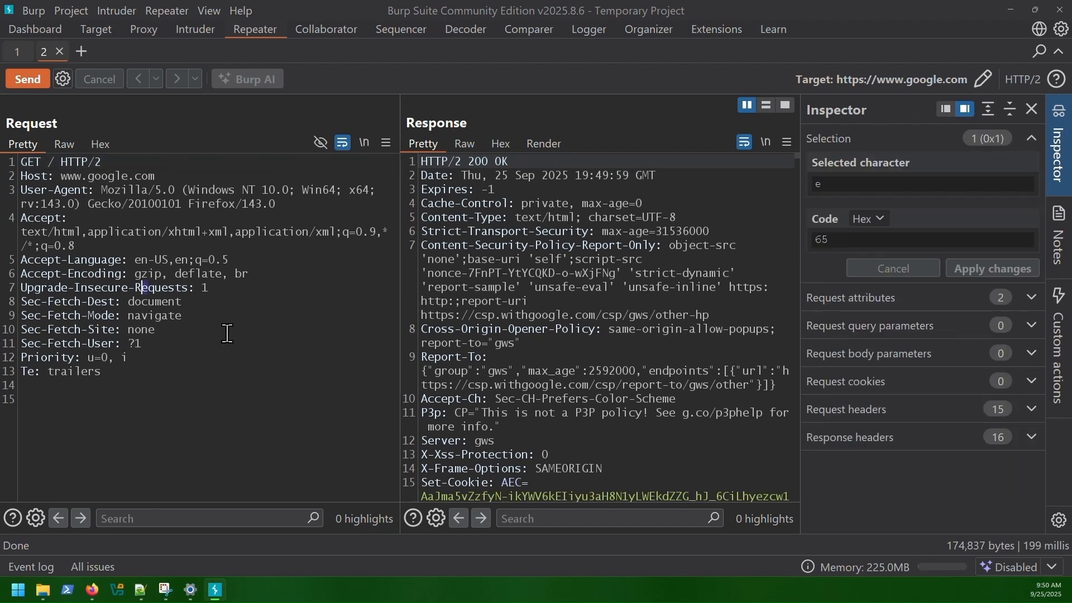
right_click(159, 236)
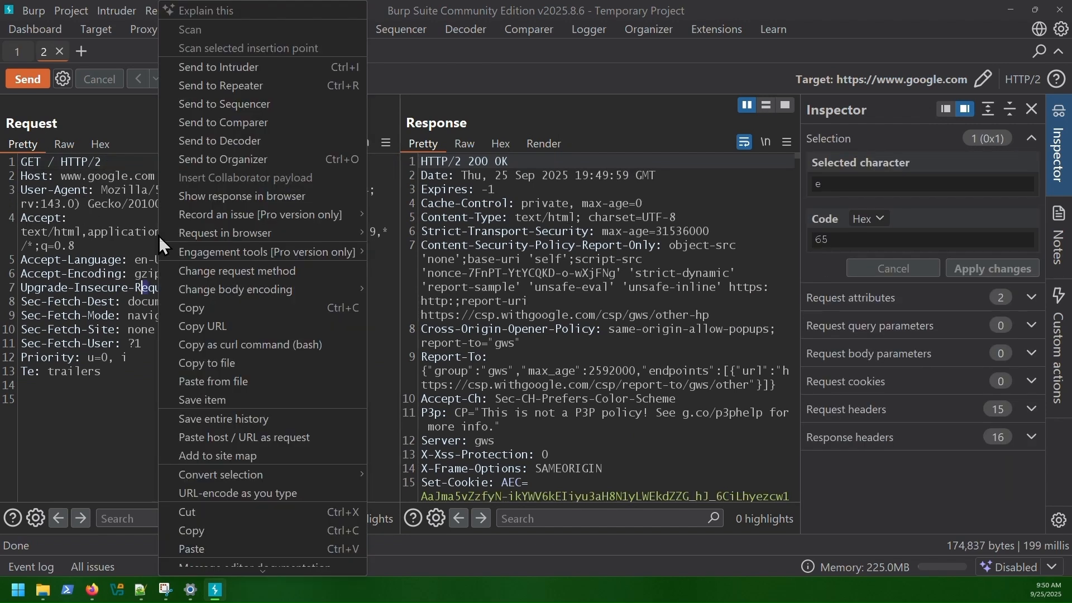
left_click(253, 66)
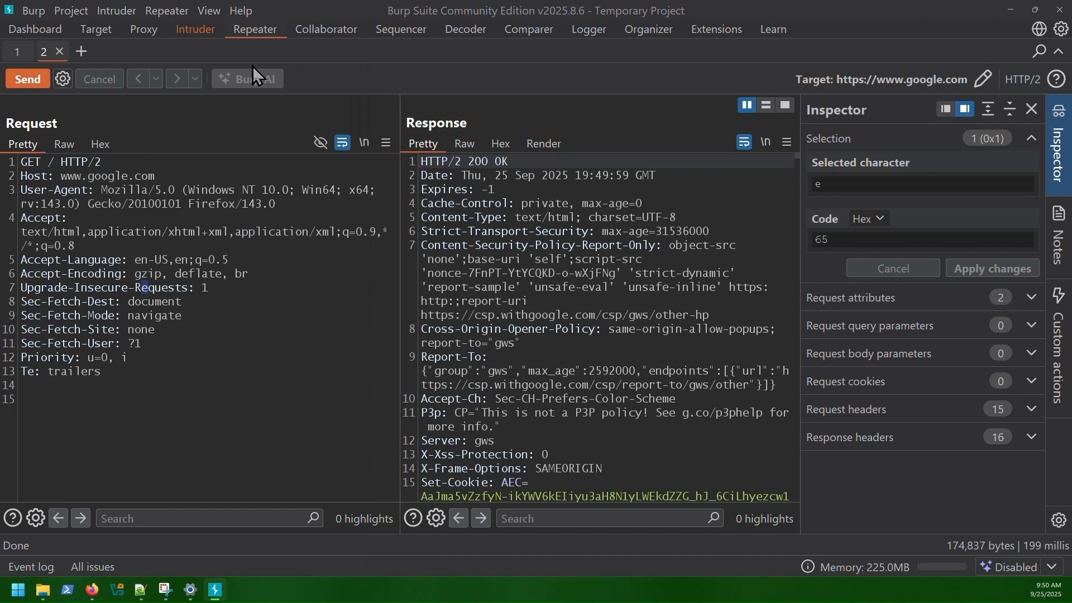
left_click(193, 26)
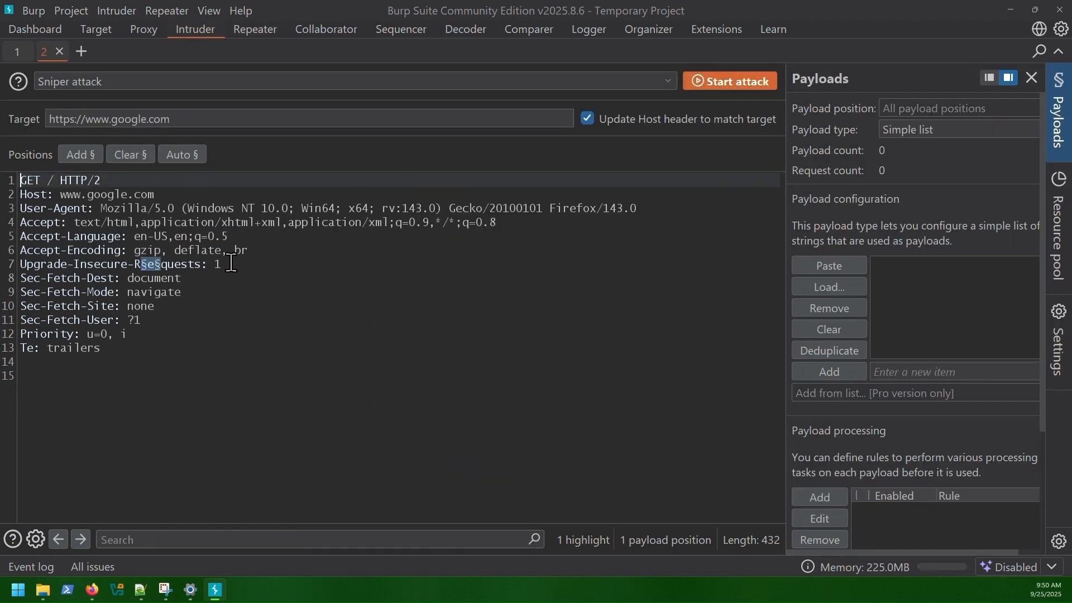
left_click(255, 326)
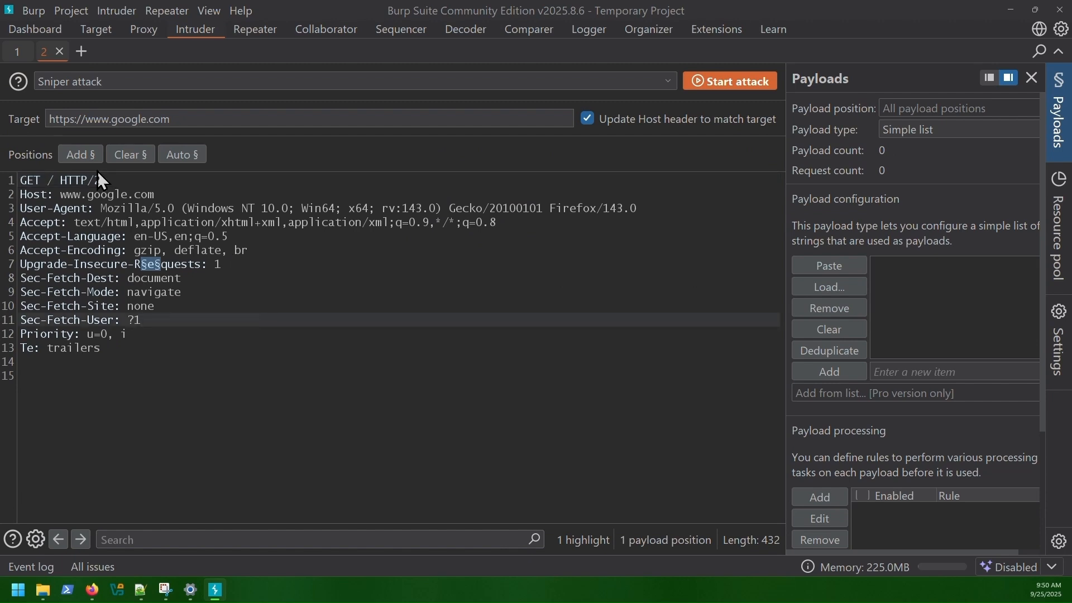
left_click(668, 83)
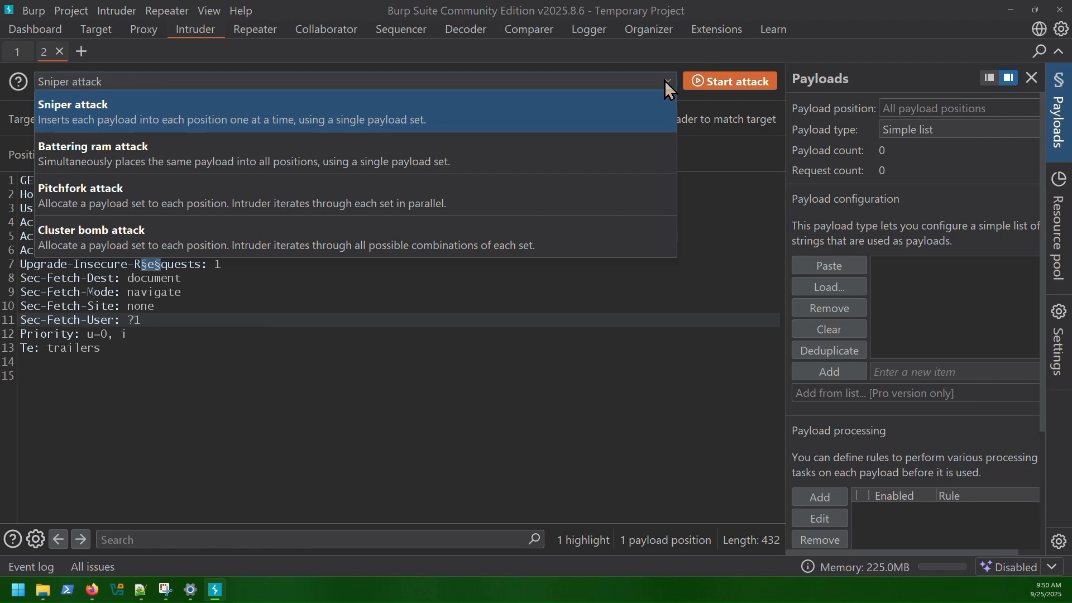
left_click(668, 83)
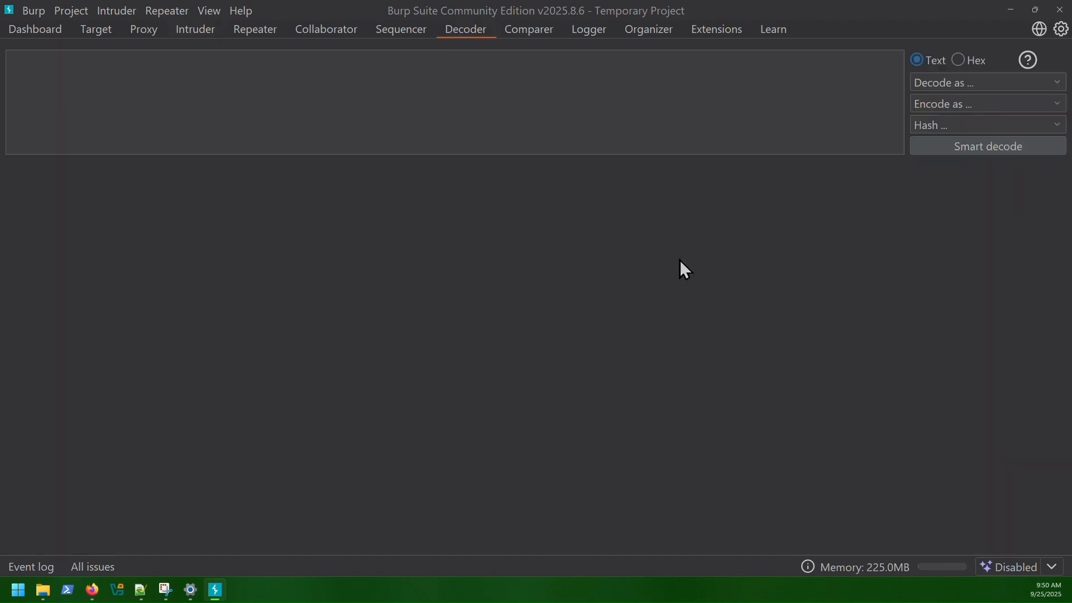
Step: Enter the text sadgsd in Decoder and encode it as Base64
left_click(371, 96)
type("sadgsd")
left_click(951, 104)
left_click(939, 191)
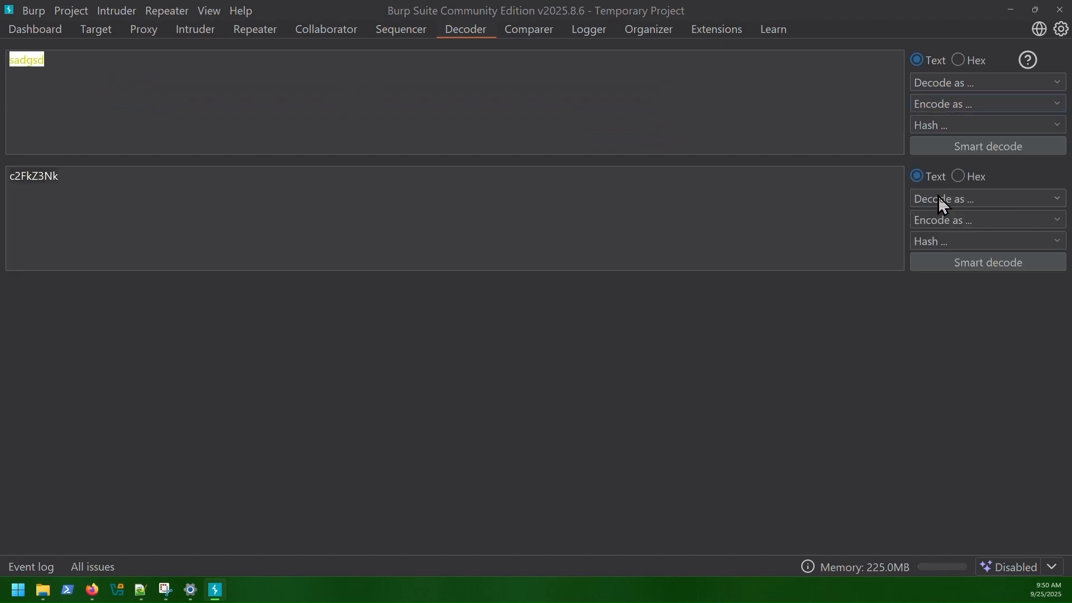
Step: Encode the Base64 output as Base64 a second time and run Smart decode on the encoded results
double_click(19, 176)
left_click(950, 221)
left_click(950, 305)
double_click(50, 292)
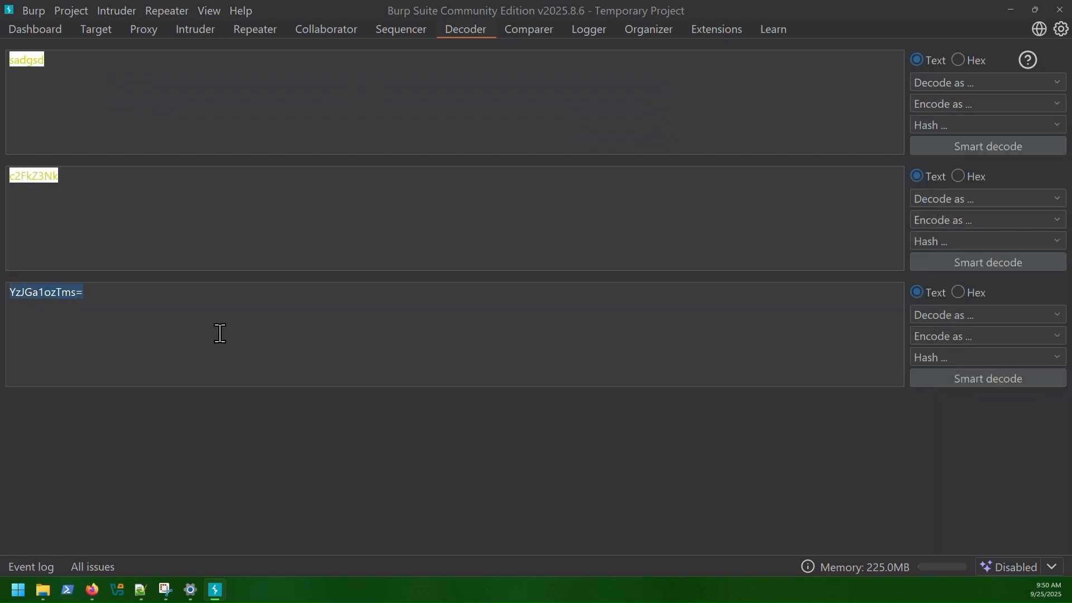
left_click(960, 377)
left_click(967, 253)
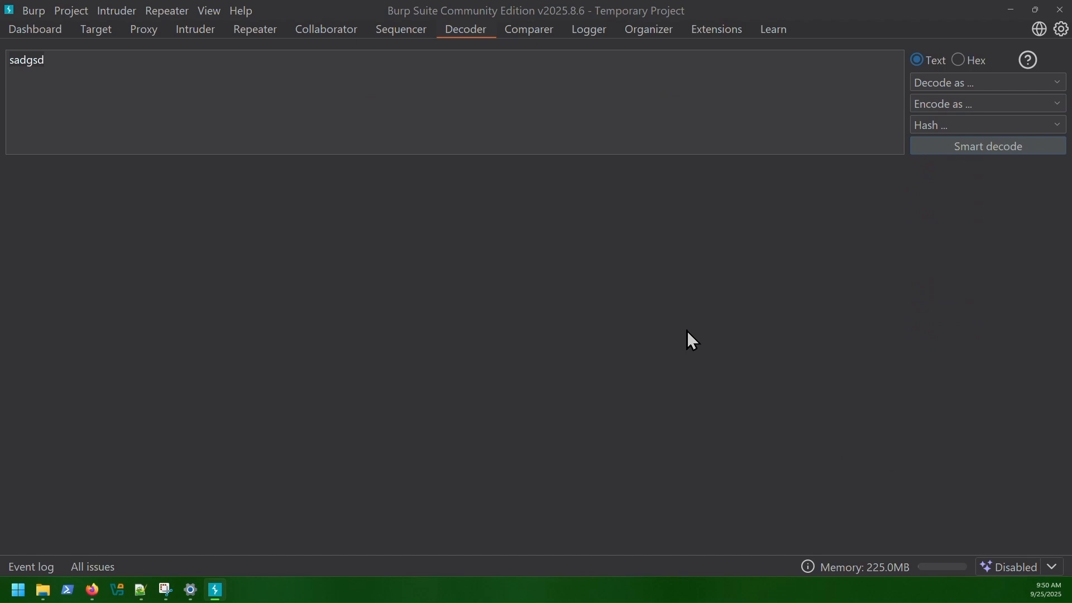
Step: Widen the extension list in the BApp Store and install the Param Miner extension
left_click(726, 29)
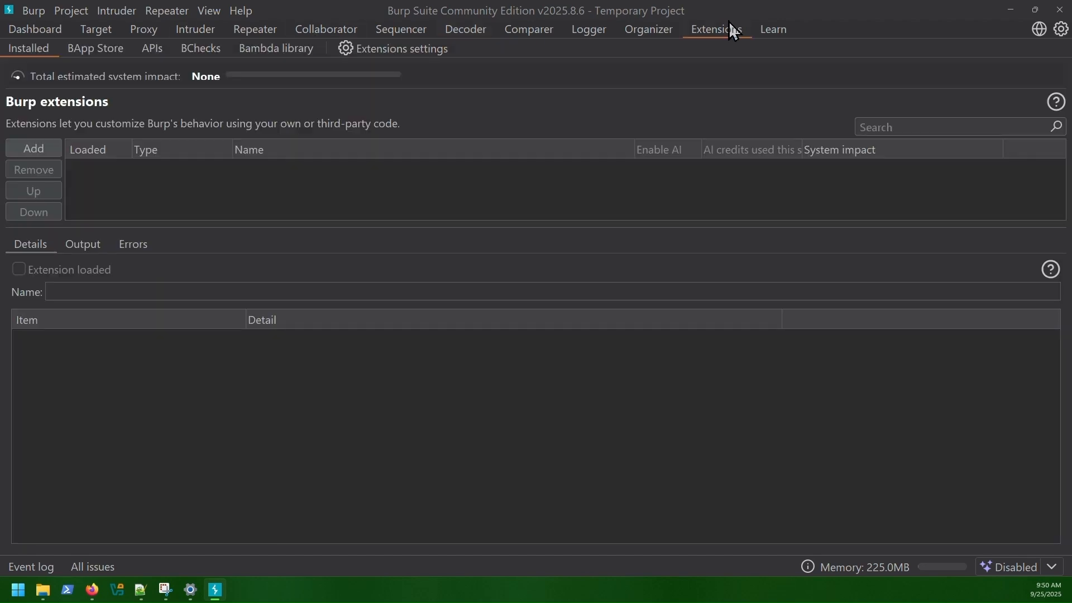
left_click(90, 48)
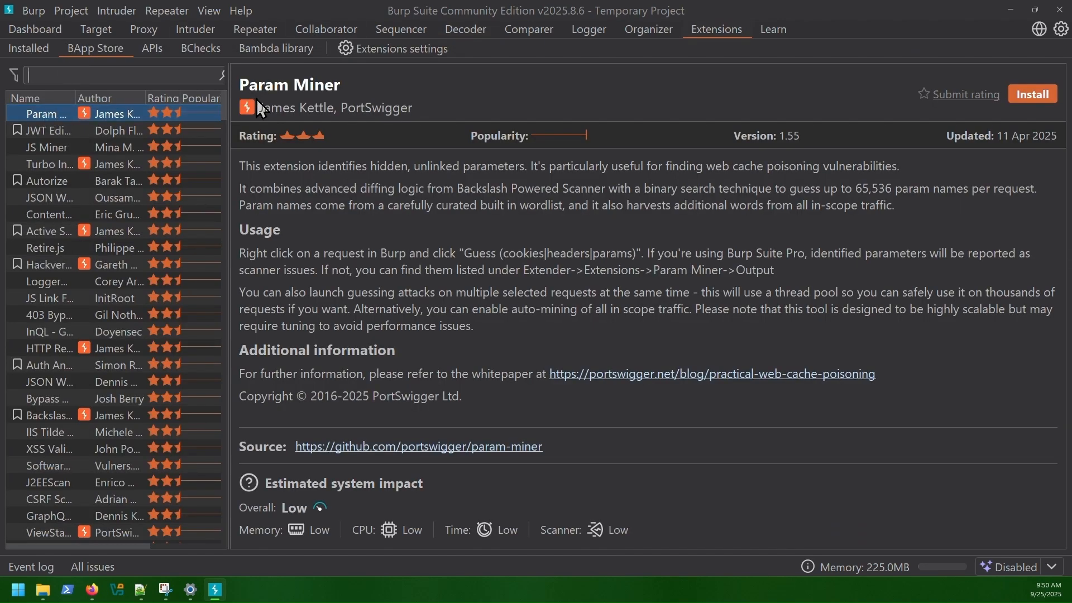
left_click_drag(230, 128, 495, 137)
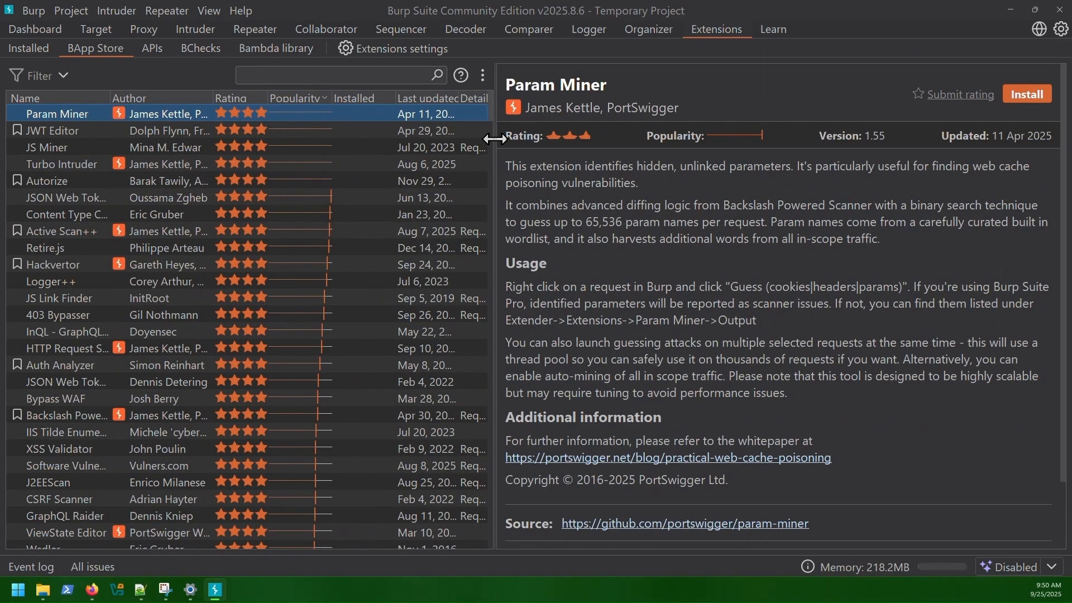
left_click(1042, 98)
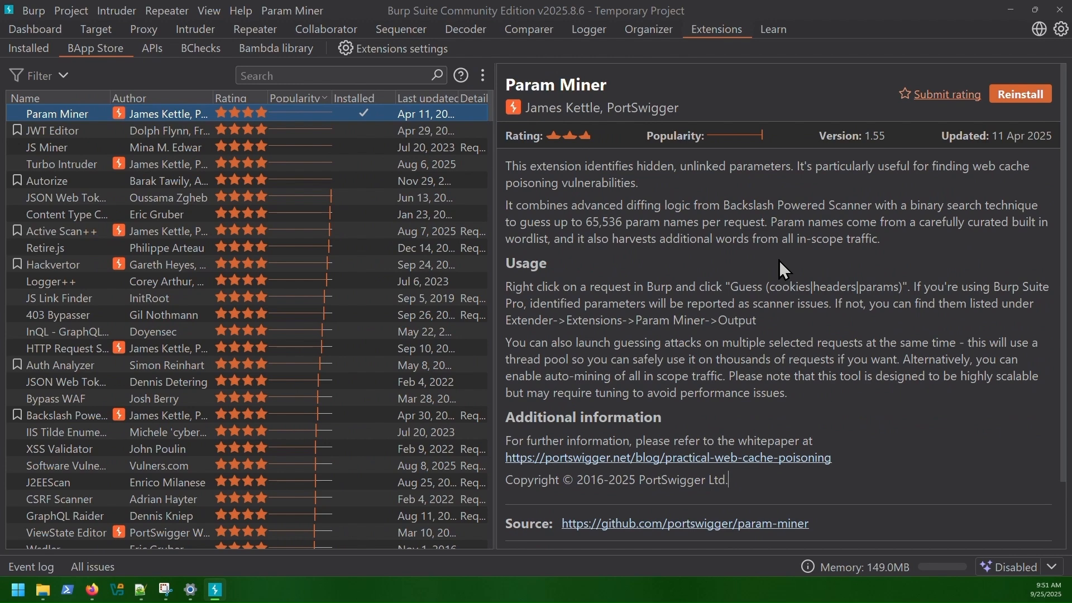
Step: Select Param Miner among the installed extensions and check its output and details
left_click(30, 48)
left_click(247, 168)
left_click(83, 244)
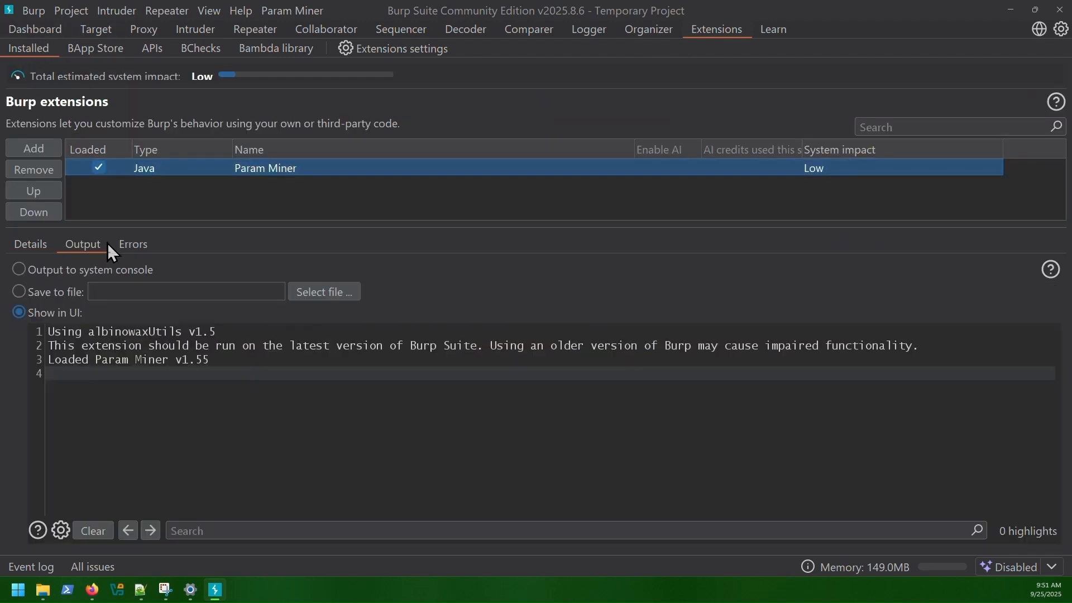
left_click(22, 249)
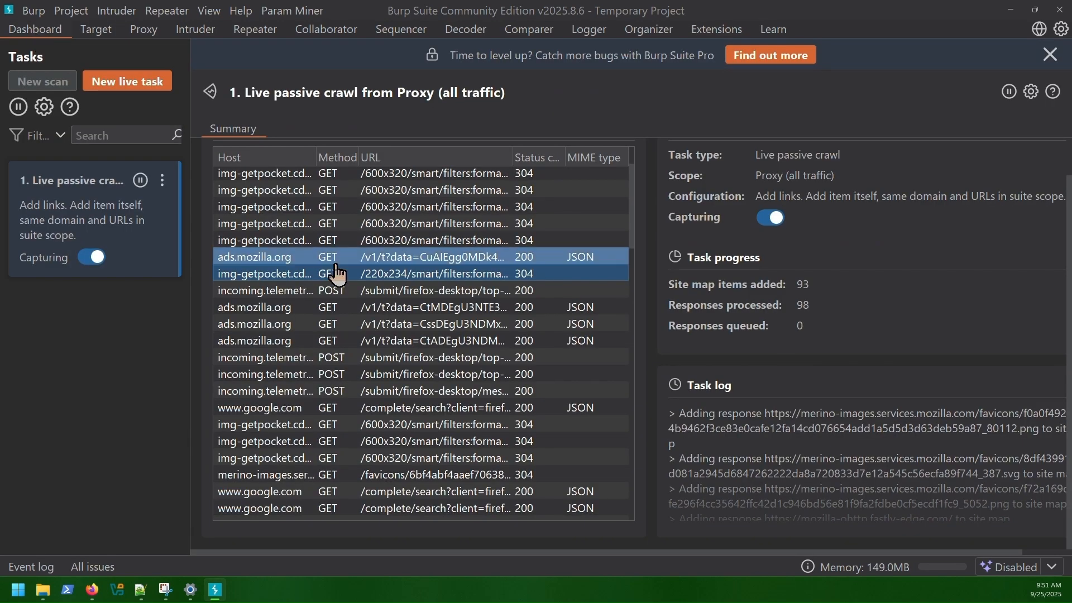